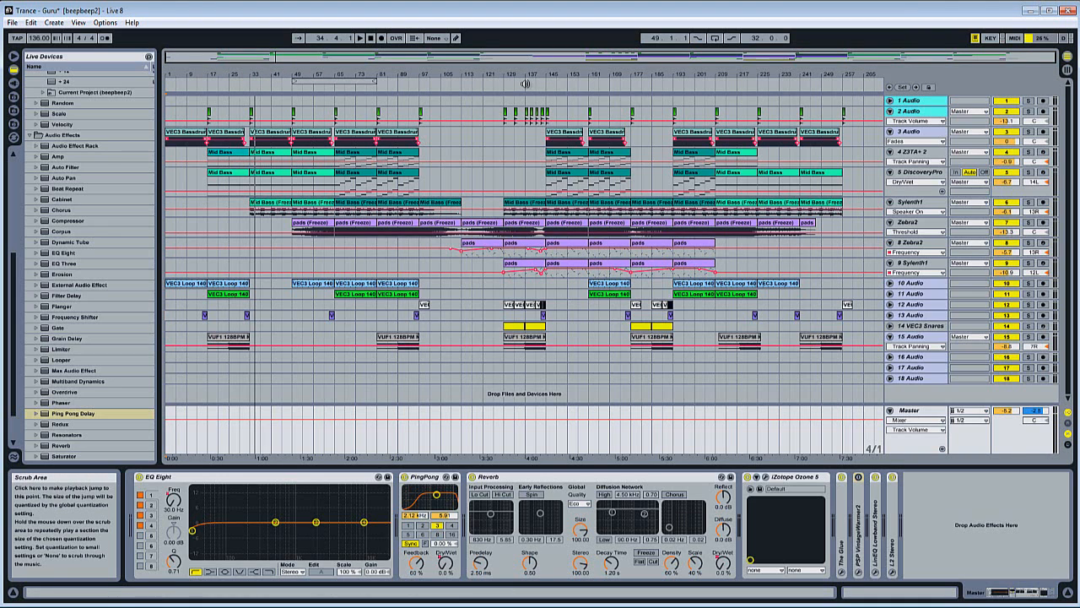
Play the arrangement from about bar 137 through the build-up into the section starting at bar 145
click(525, 84)
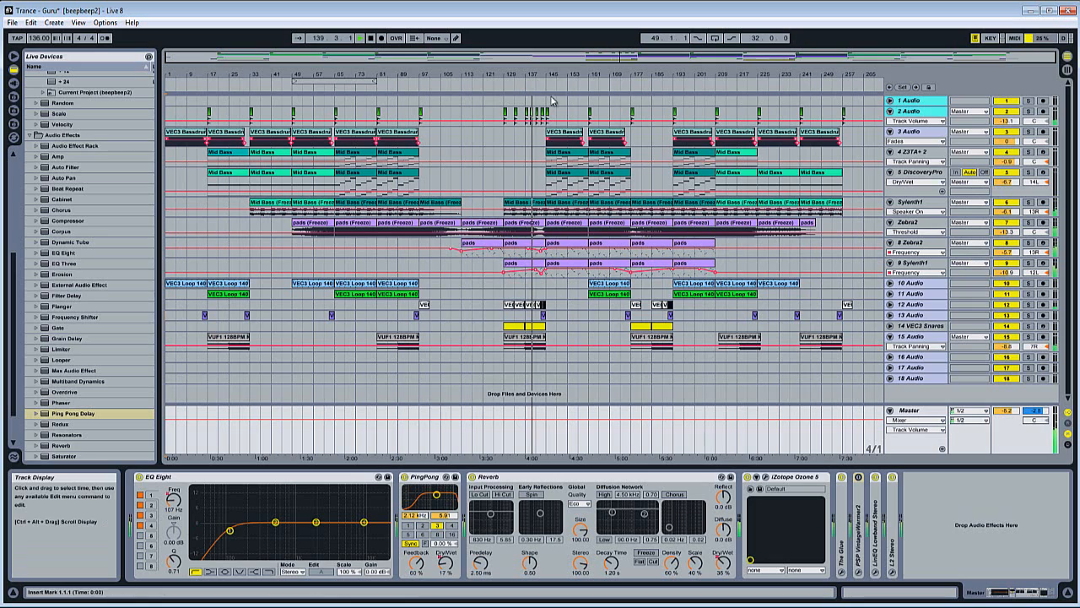
drag(554, 76, 554, 76)
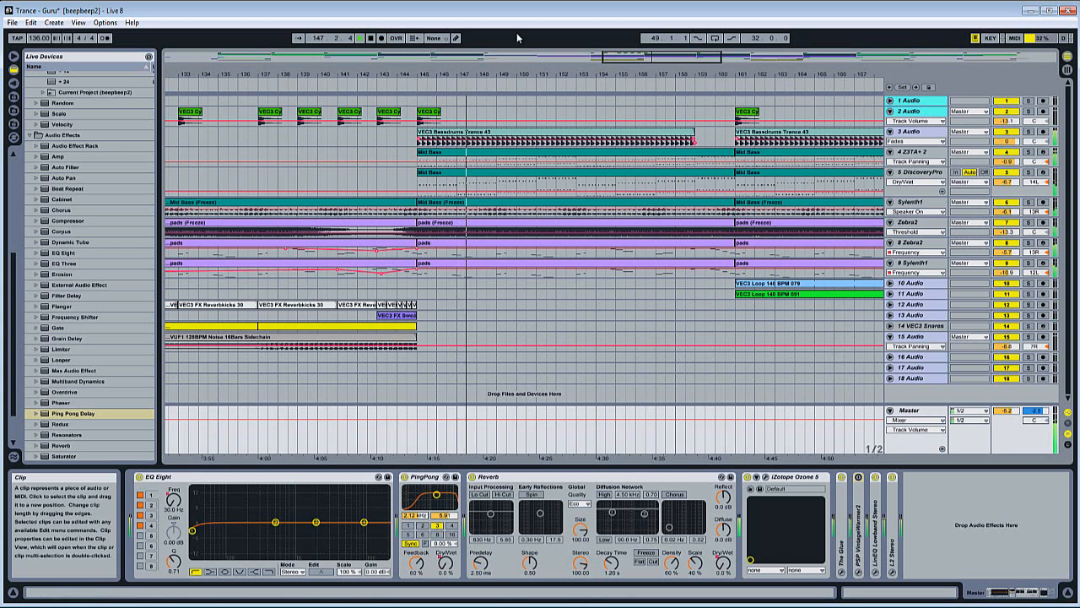
key(space)
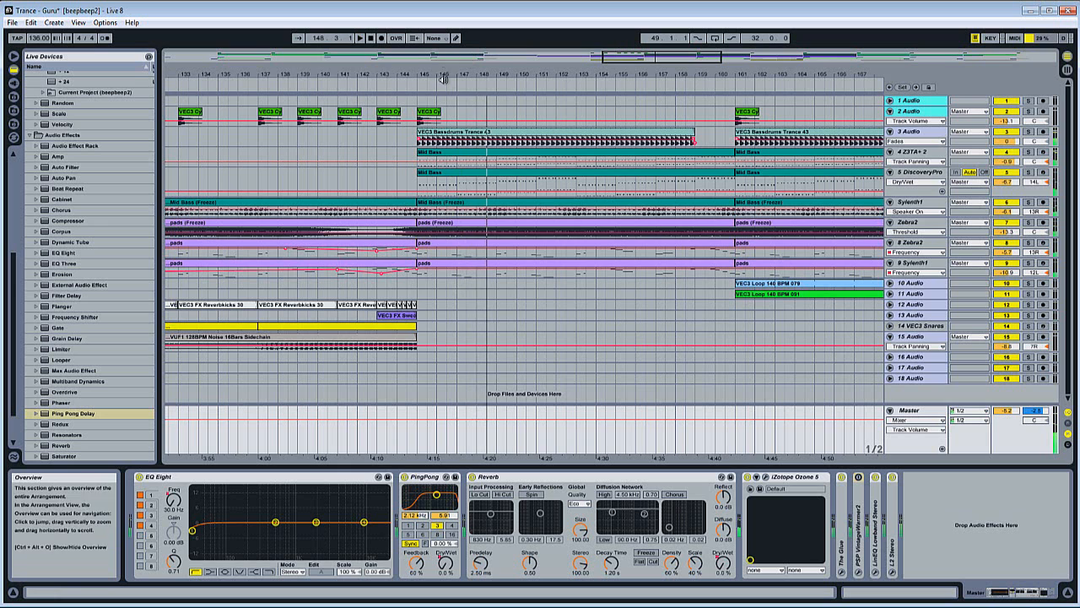
Select the snare clip at bar 137 on the VEC3 Snares track and play the build-up from there
drag(442, 75, 444, 51)
click(344, 326)
key(space)
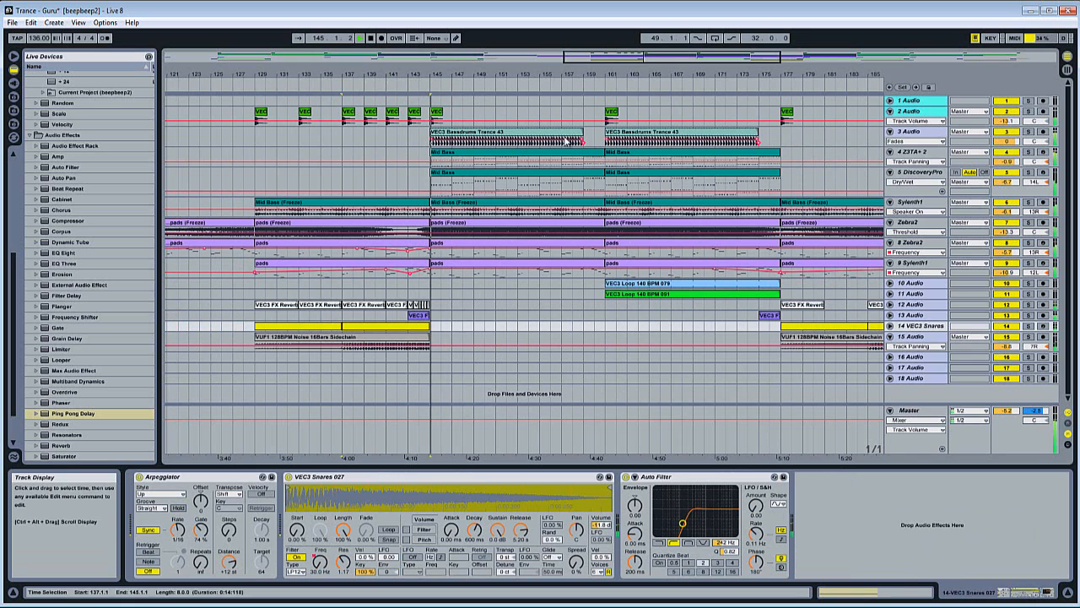
Play the section from bar 161, stop after a few bars, and bring the whole arrangement back into view
drag(602, 77, 605, 74)
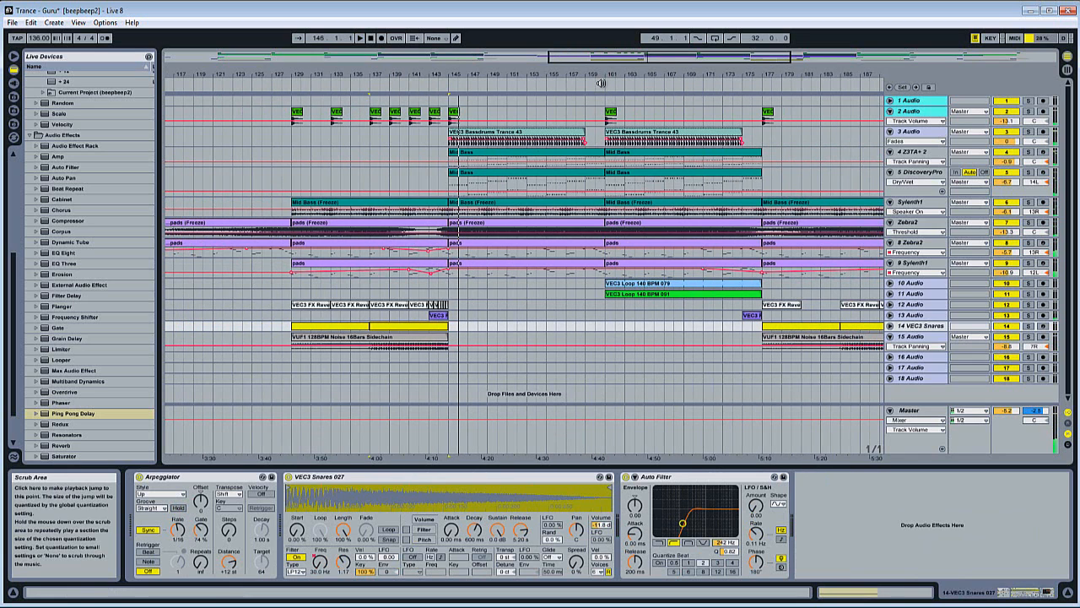
click(601, 83)
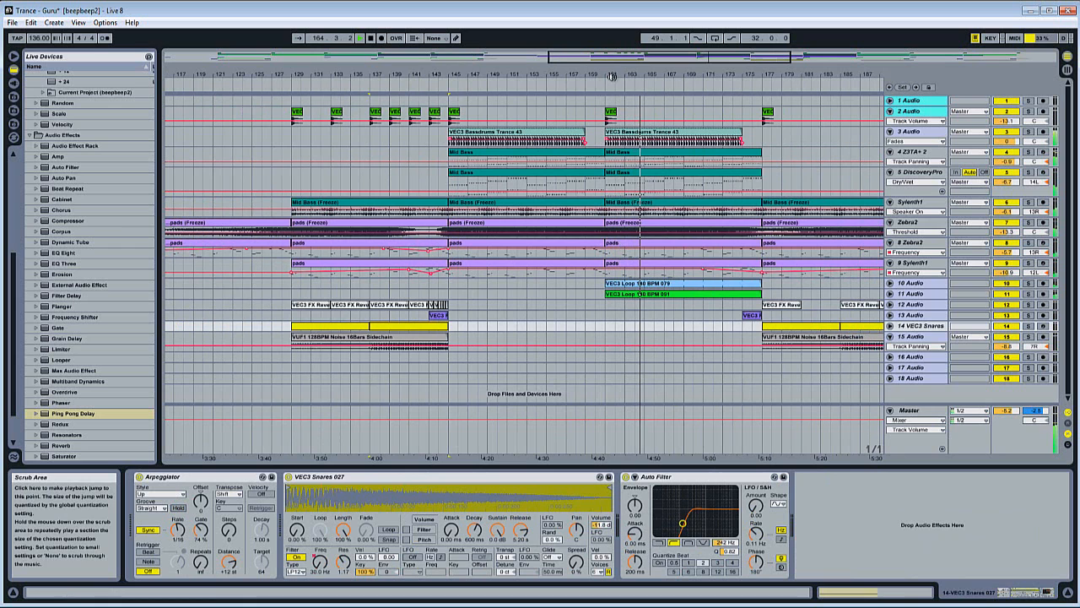
key(space)
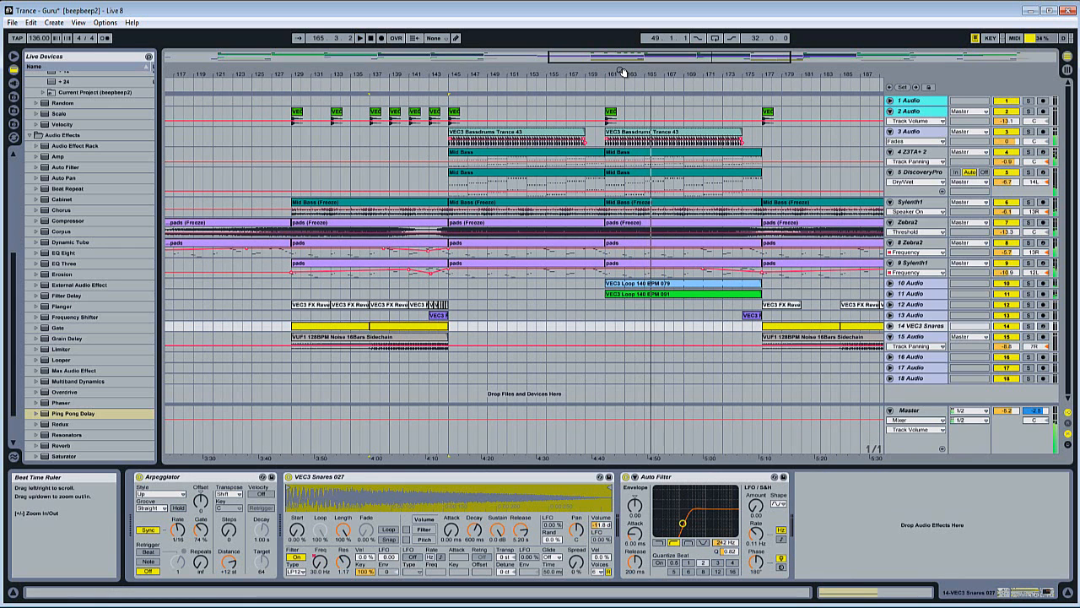
drag(622, 71, 623, 52)
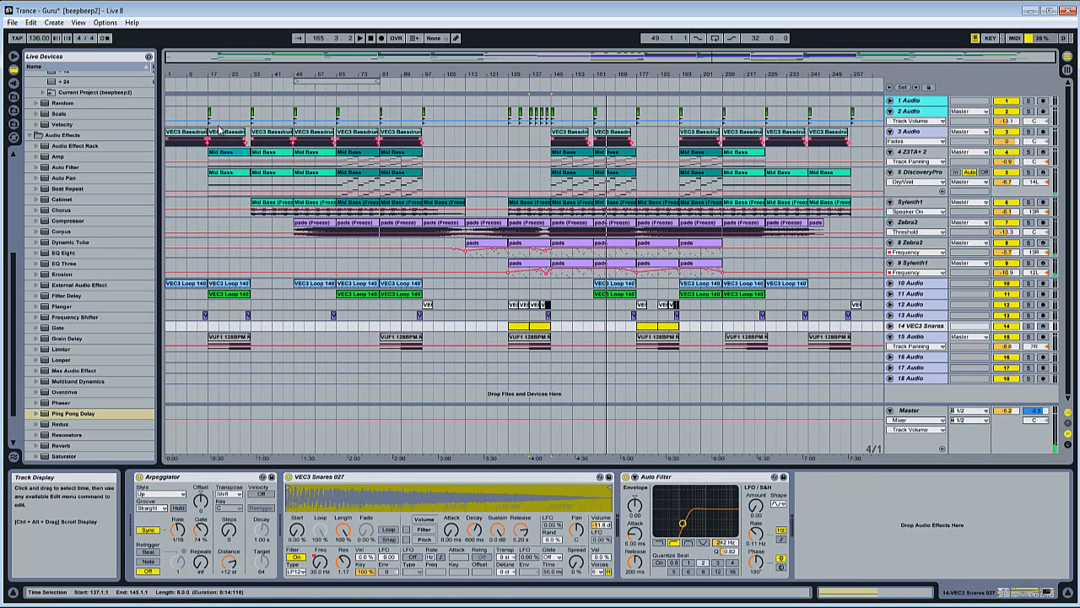
Inspect the effects on track 2 Audio, and audition the soloed 3 Audio bassdrum clip from bar 41
click(910, 111)
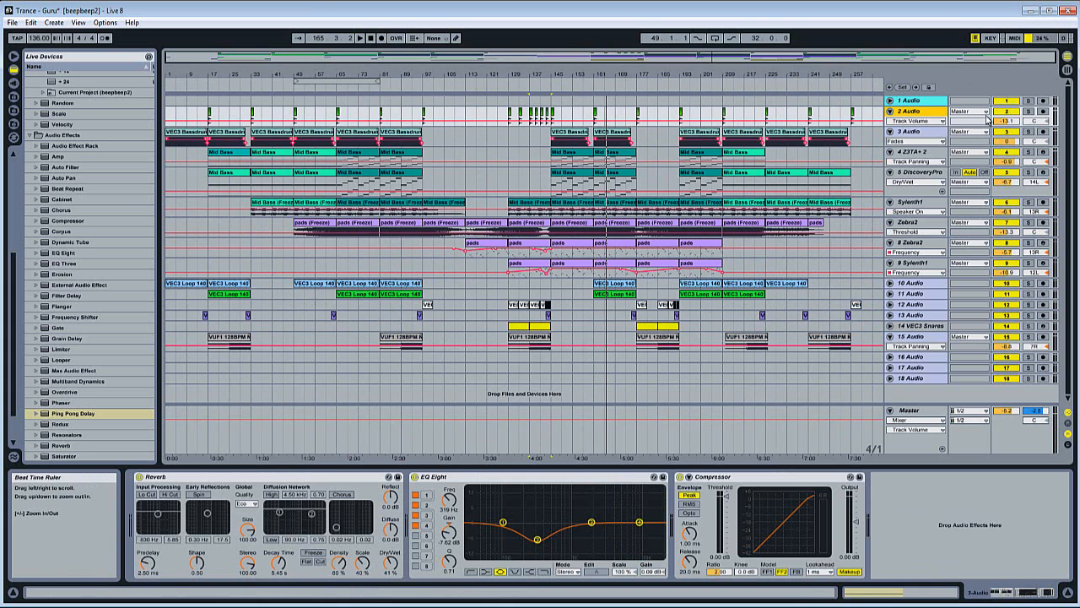
click(270, 134)
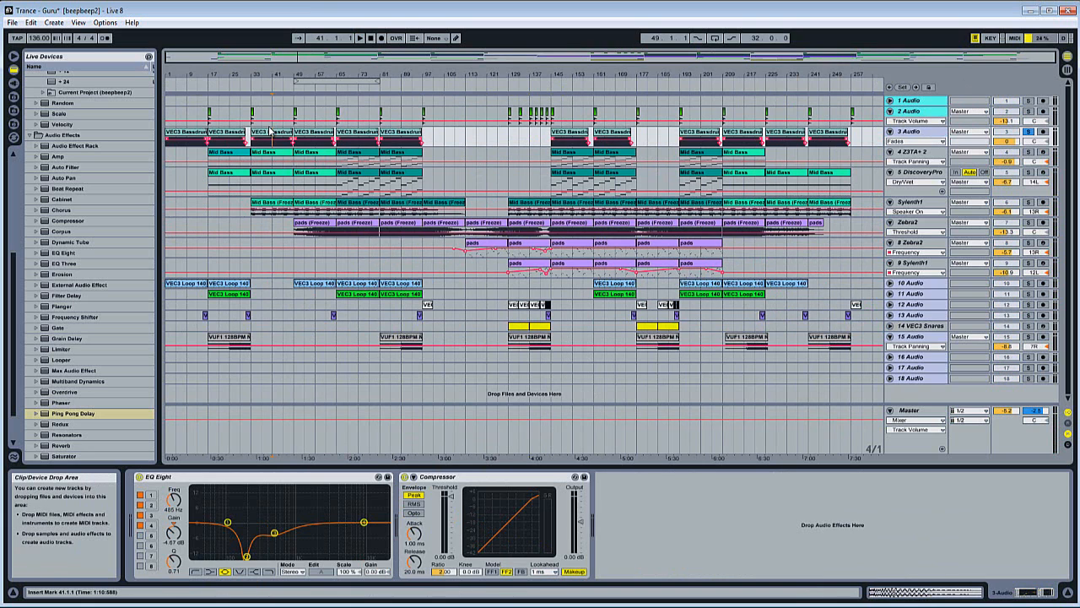
key(space)
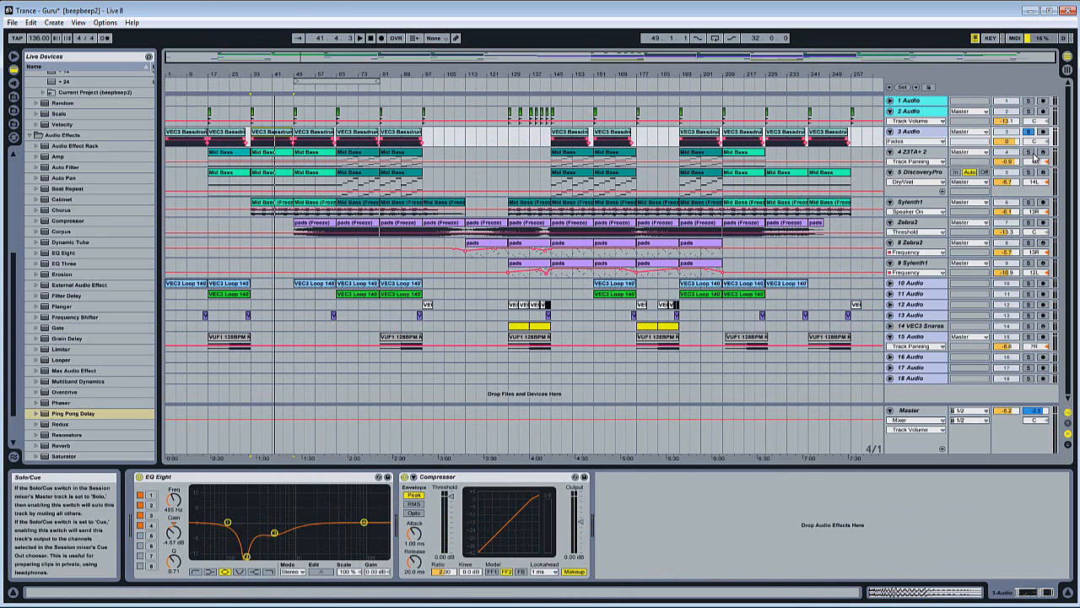
Solo the Z3TA+ 2, DiscoveryPro and Sylenth1 bass tracks, and audition the Z3TA+ 2 Mid Bass clip alone from bar 33
click(1029, 153)
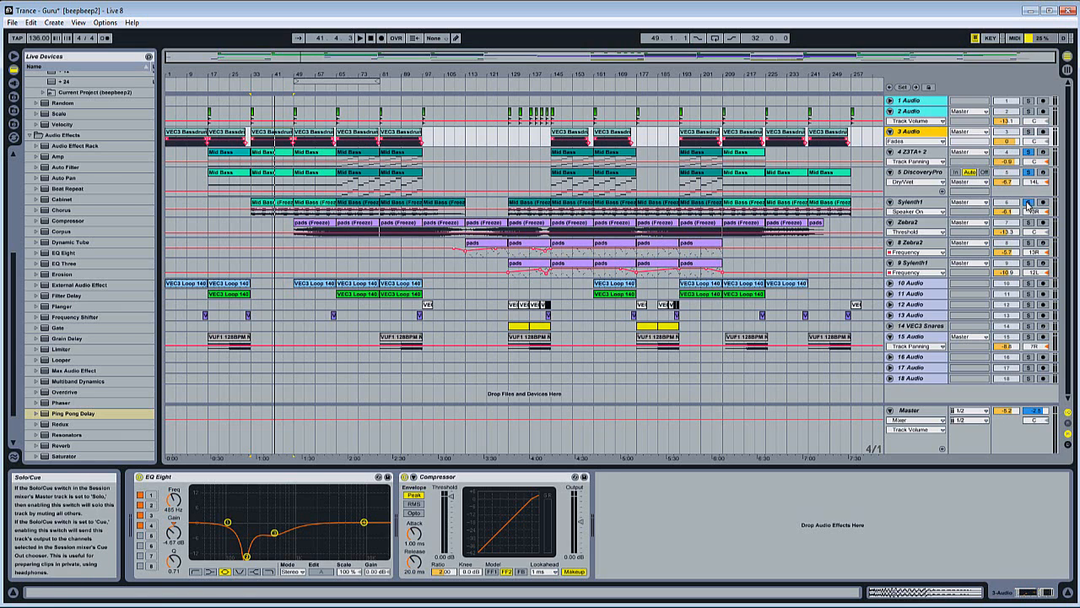
click(253, 83)
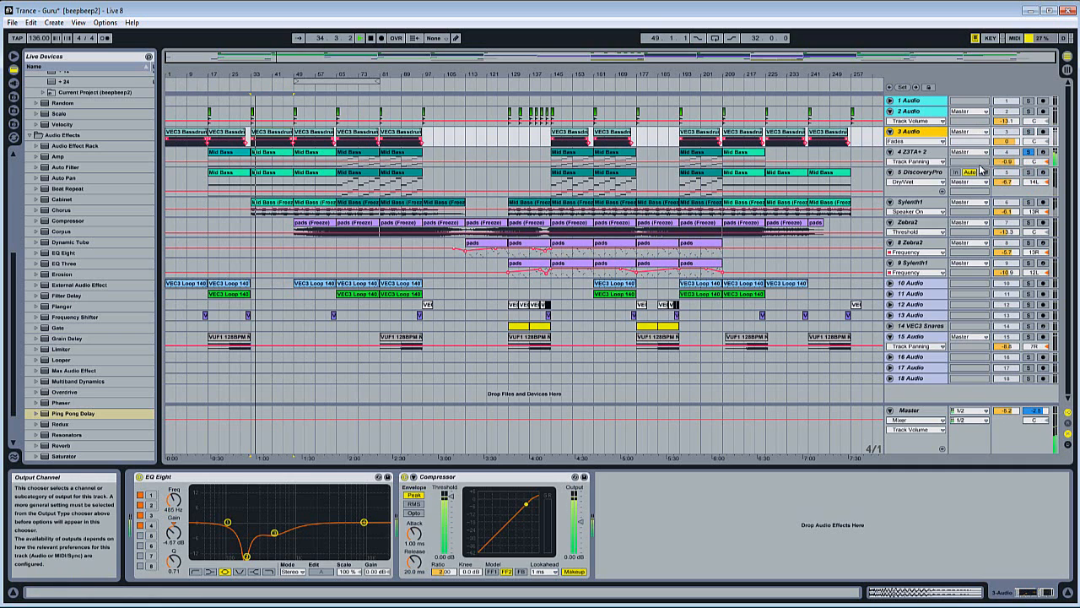
click(970, 163)
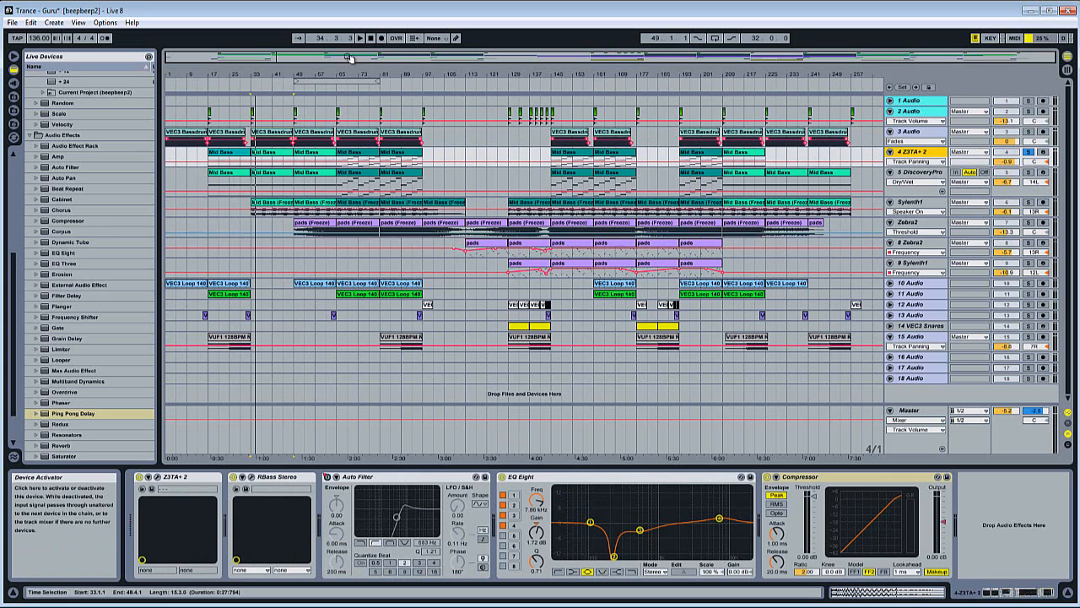
click(282, 153)
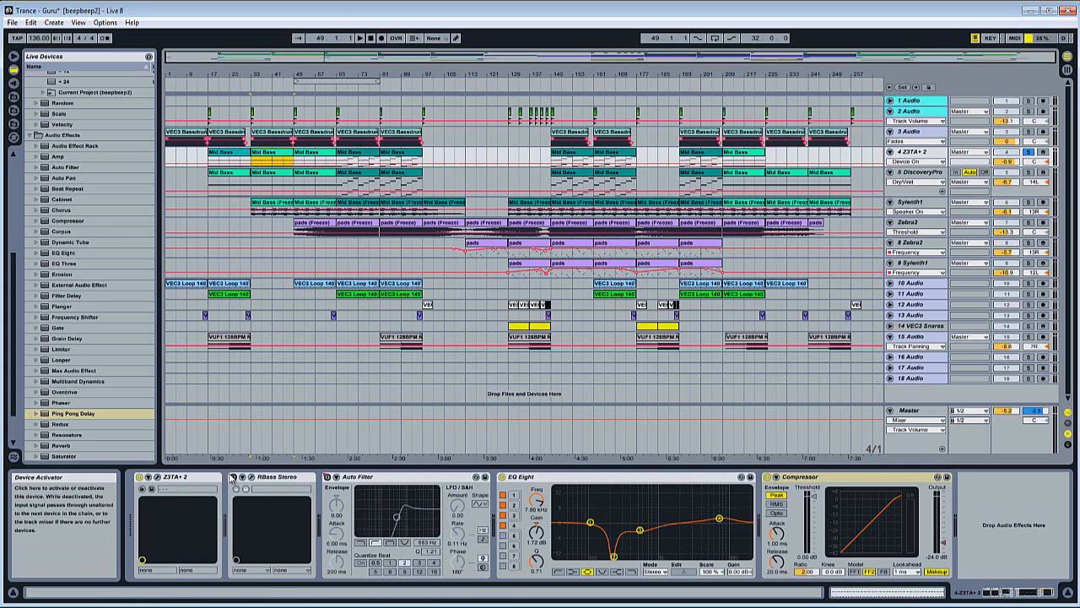
key(space)
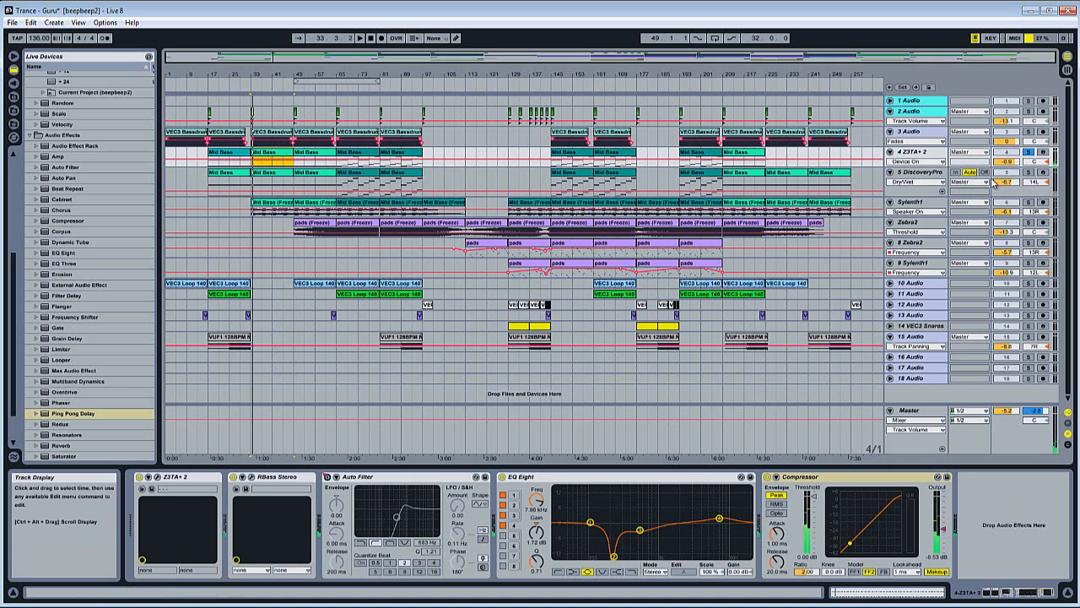
Select the DiscoveryPro track's Mid Bass clip at bar 33 and play the bass layer
click(920, 172)
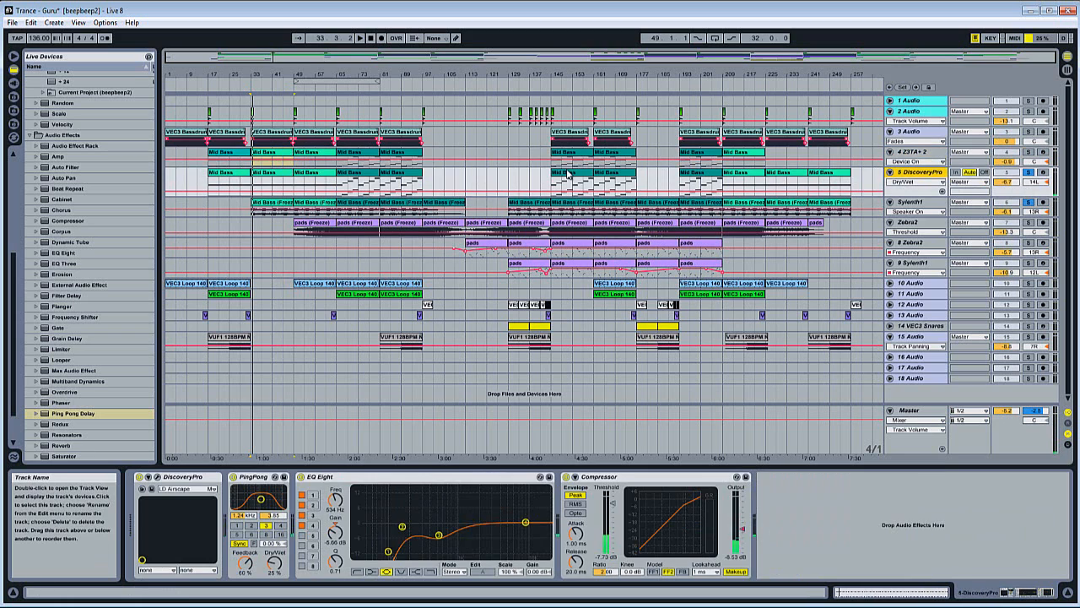
click(276, 173)
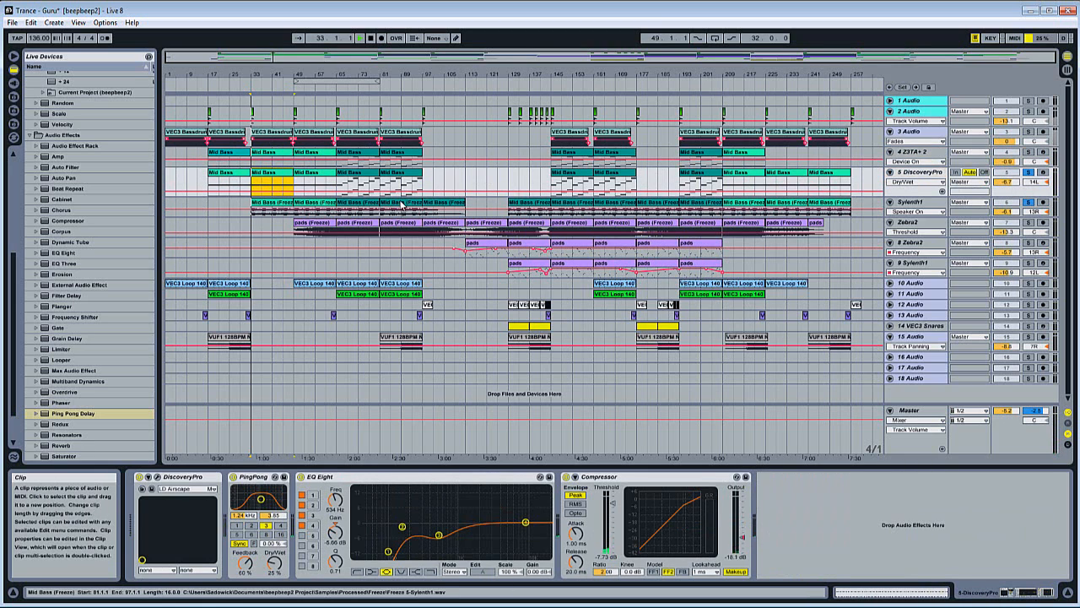
drag(1031, 181, 1031, 189)
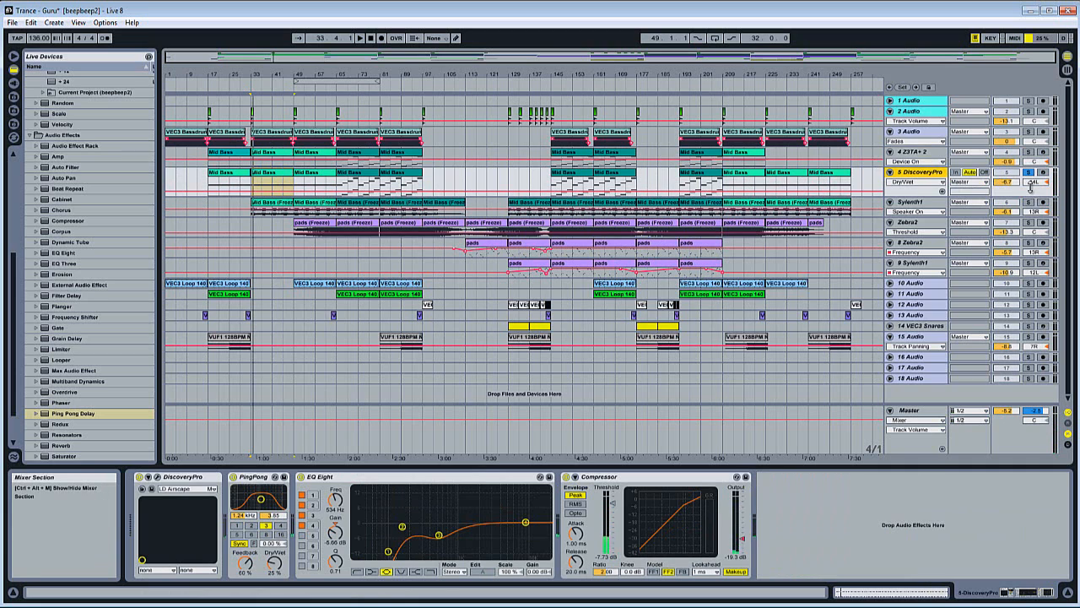
Compare the soloed DiscoveryPro and Sylenth1 basses, and play them with Z3TA+ 2 and the 3 Audio kick from bar 33
key(space)
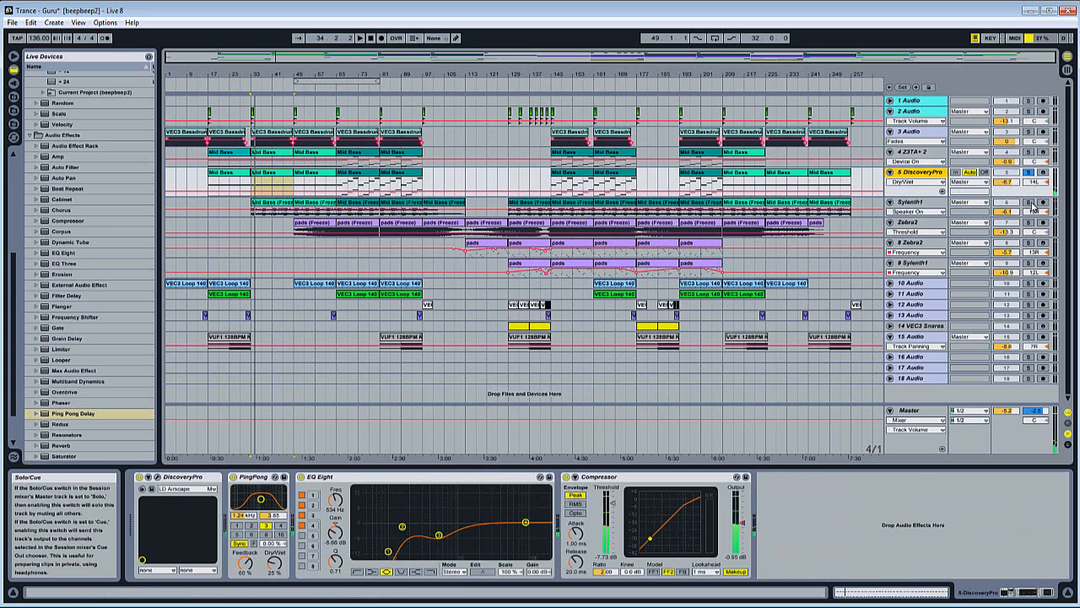
key(space)
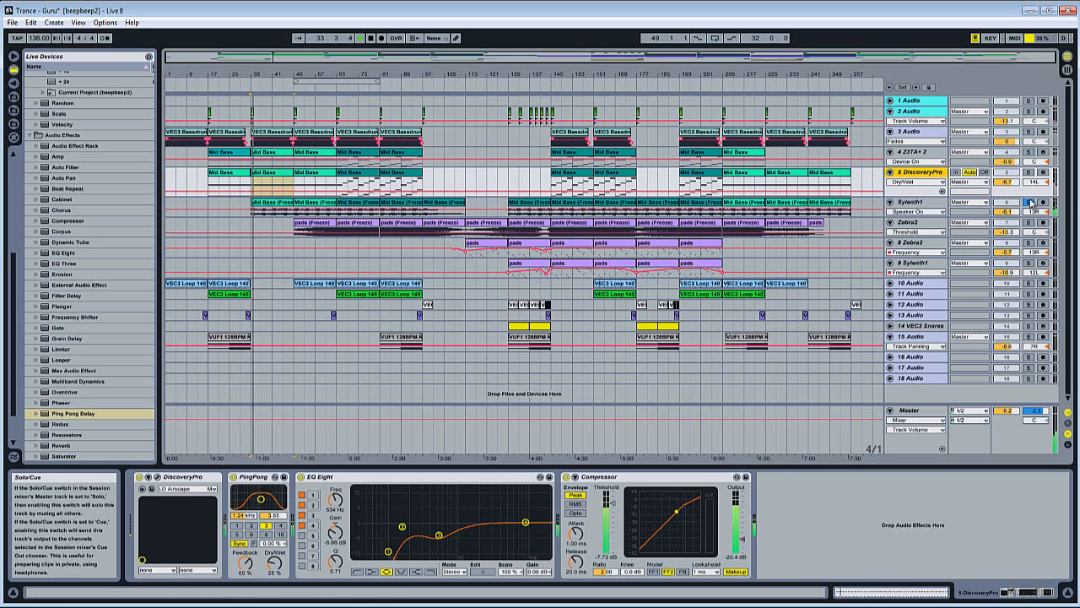
key(space)
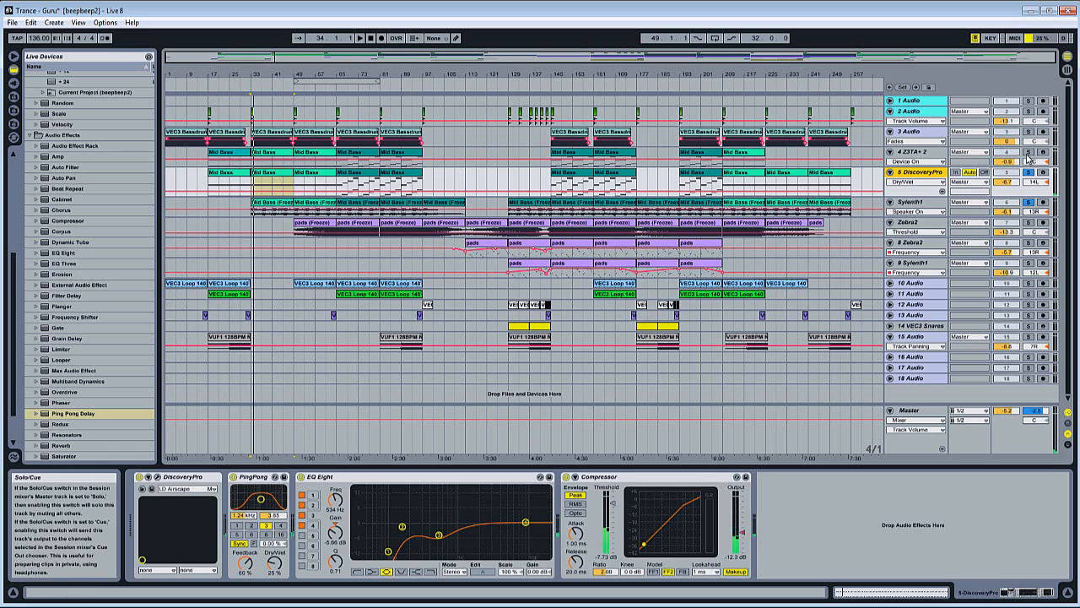
click(250, 82)
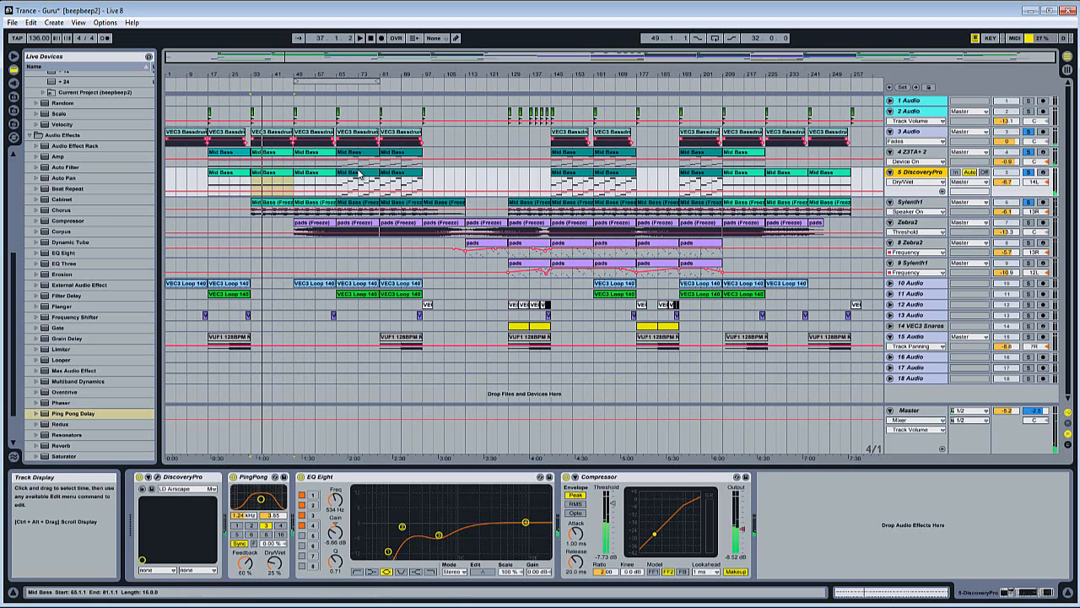
click(932, 206)
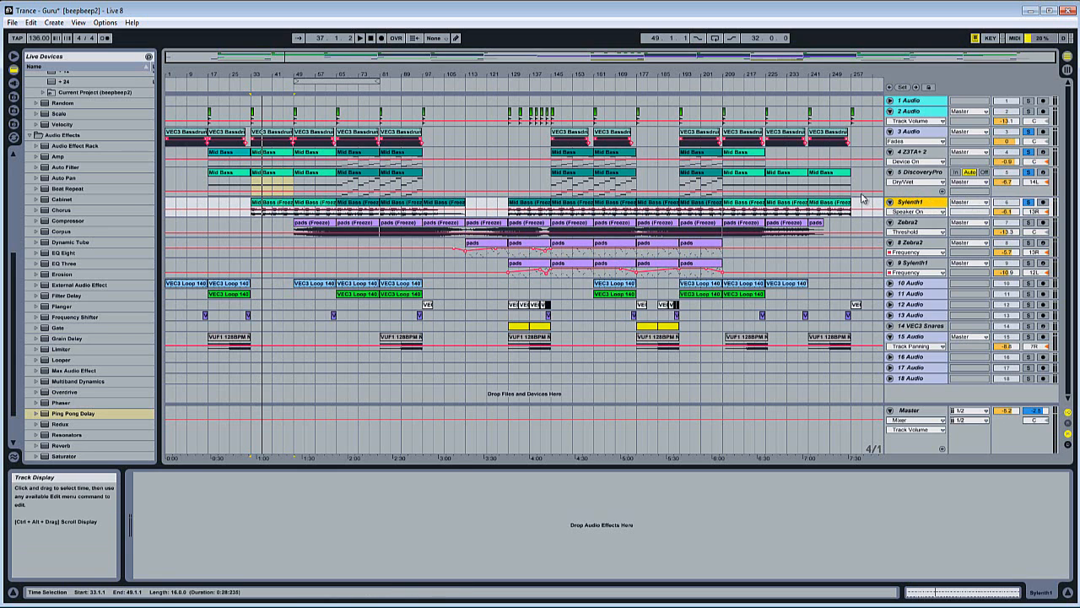
Solo the Zebra2 pads track, play it from bar 65, and replay it with its sidechain Compressor turned off
click(314, 223)
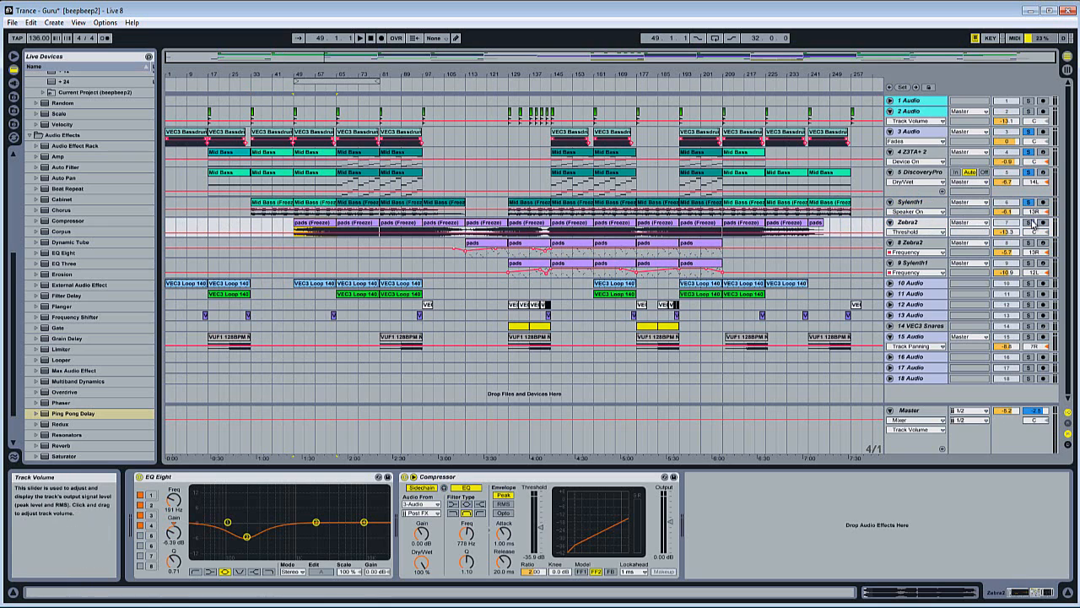
click(1029, 223)
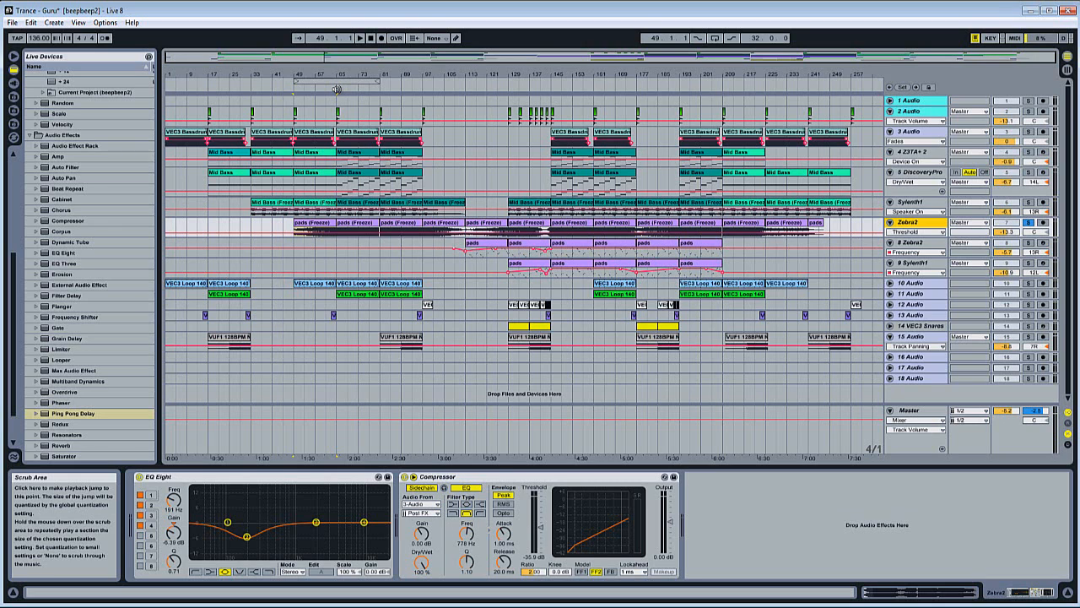
click(336, 89)
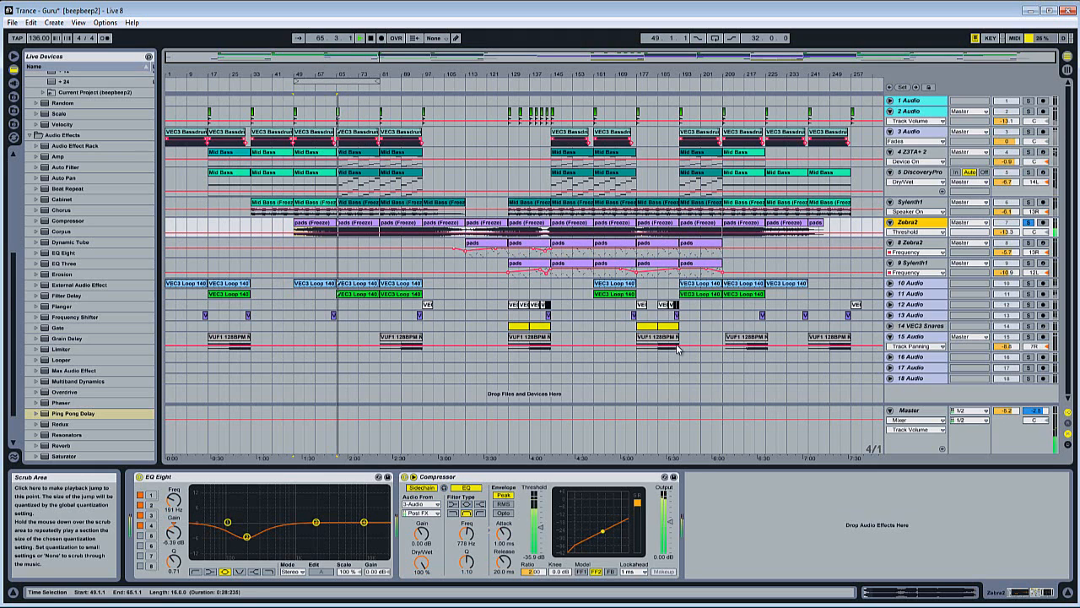
click(404, 477)
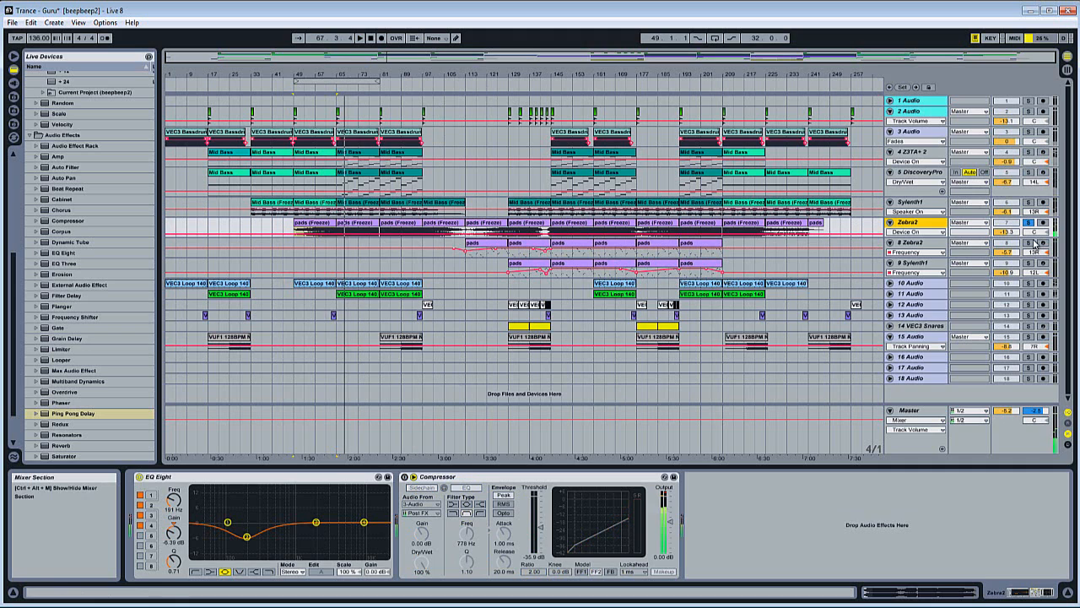
click(336, 88)
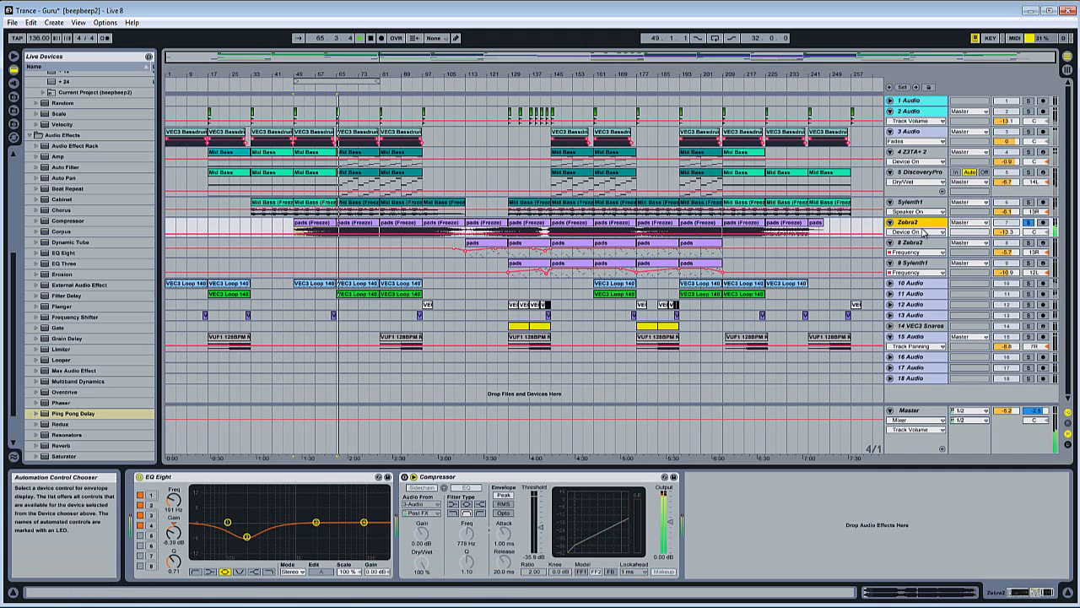
Enlarge the Zebra2 track and replay its pads together with the kick and bass tracks from bar 65
drag(920, 235, 928, 282)
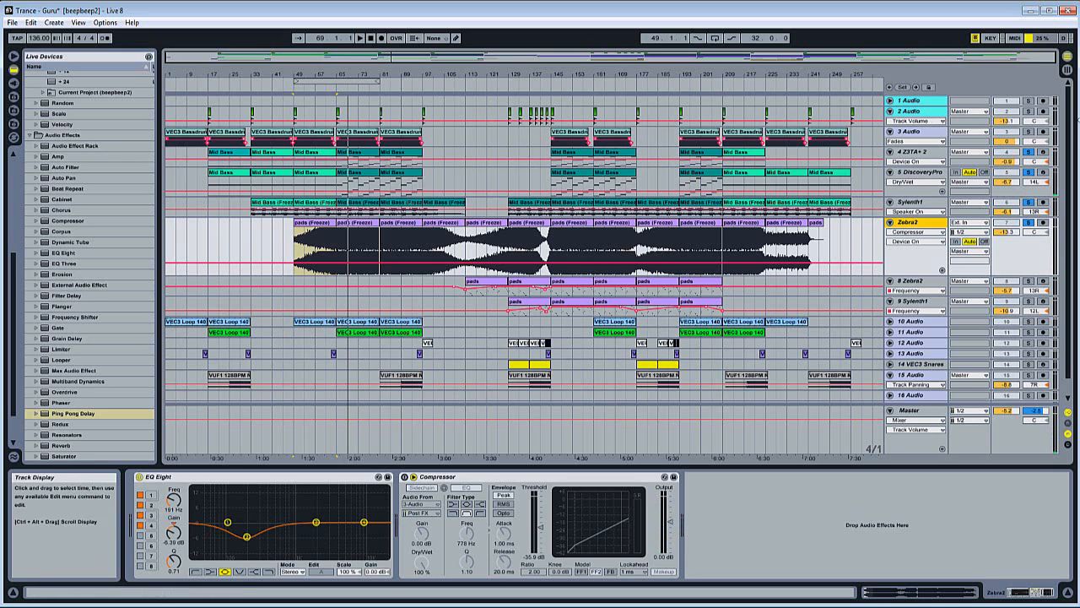
click(335, 87)
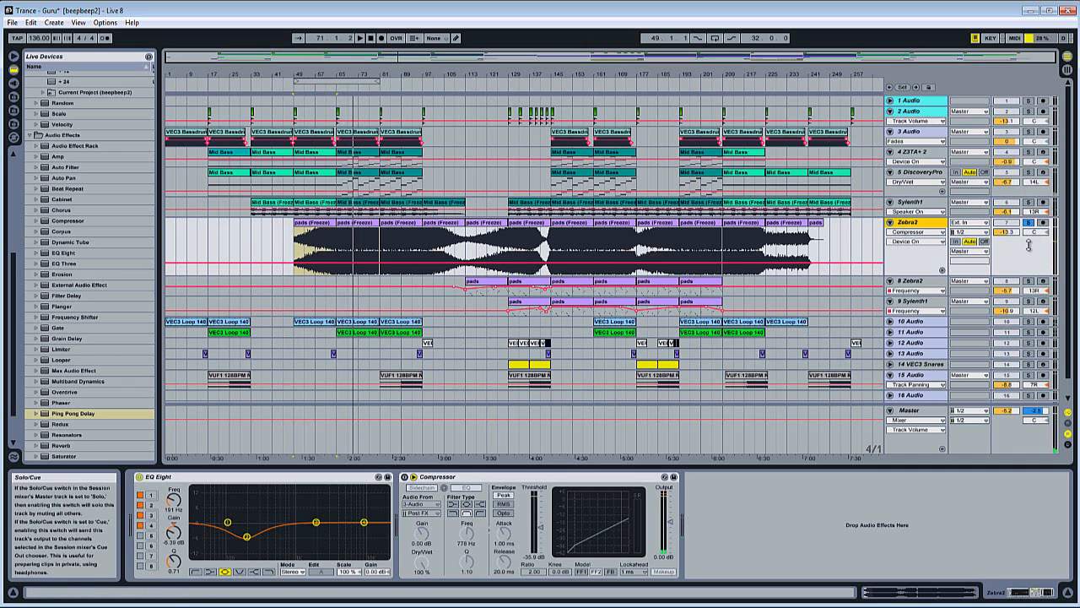
click(358, 223)
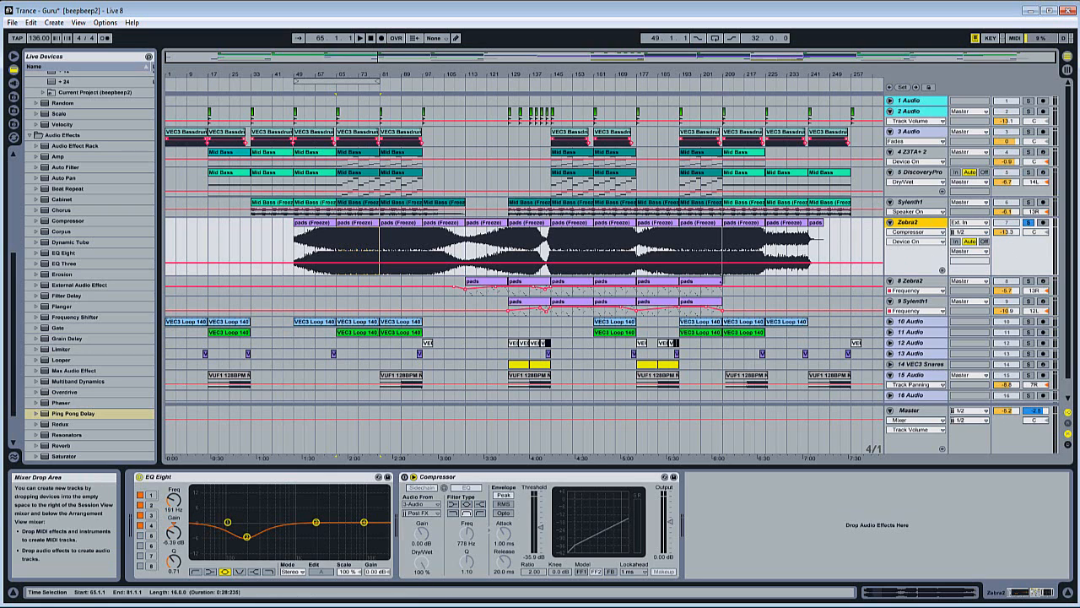
Solo the 8 Zebra2 and 9 Sylenth1 lead tracks and play them from the clip at bar 145
click(523, 281)
click(583, 285)
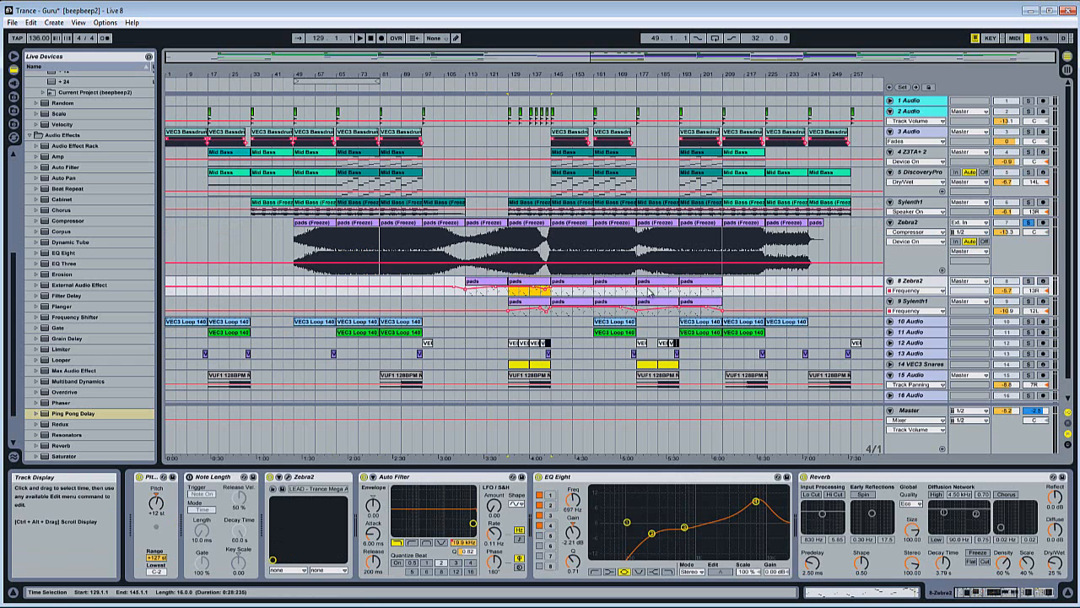
click(1029, 280)
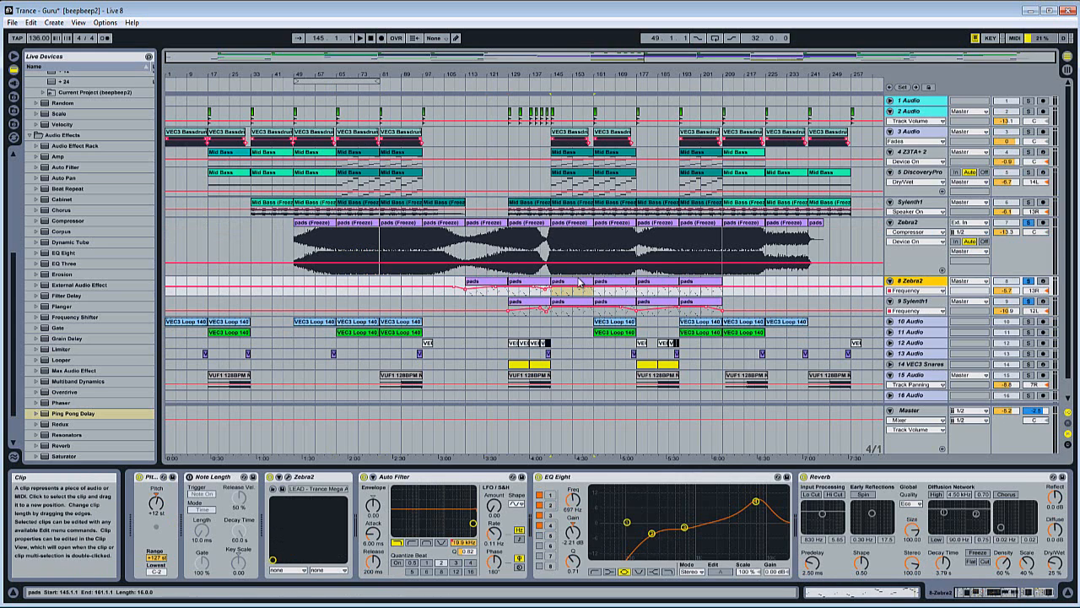
key(space)
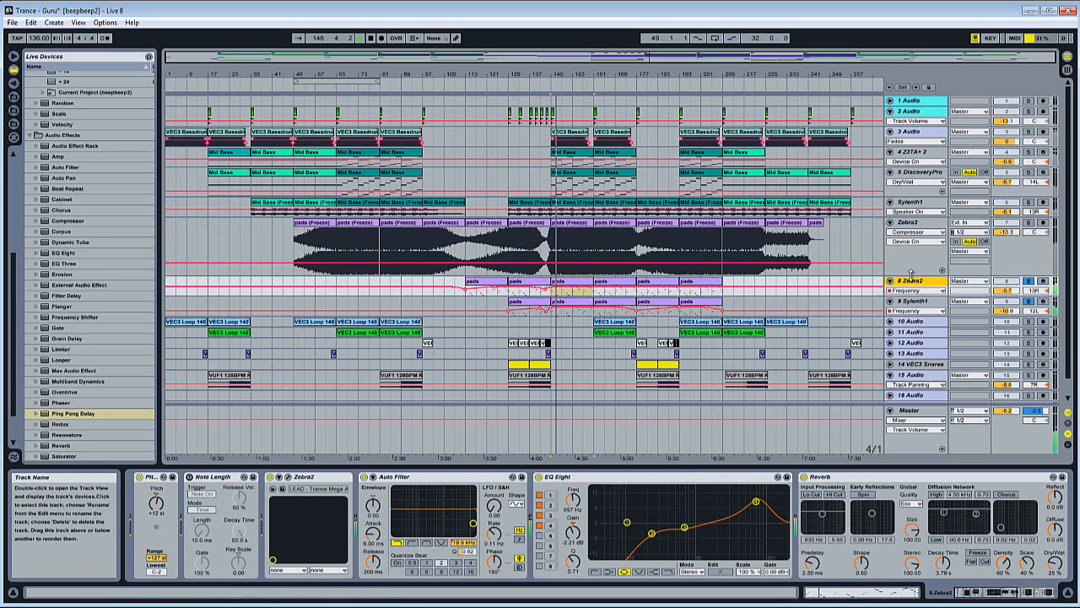
Play the 8 Zebra2 lead on its own from bar 145, and replay it soloed together with 9 Sylenth1
key(space)
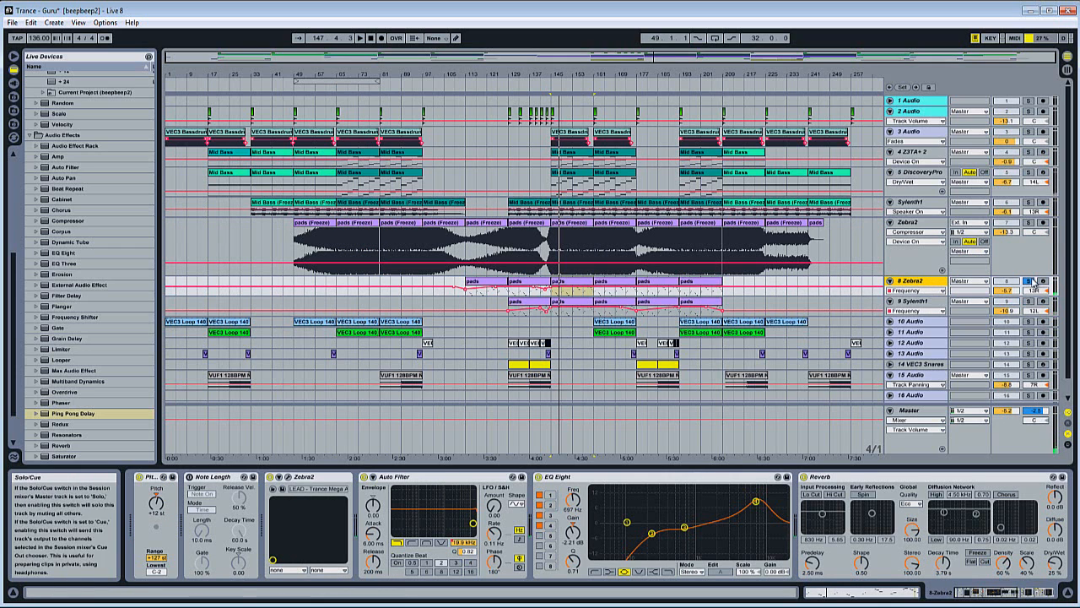
key(space)
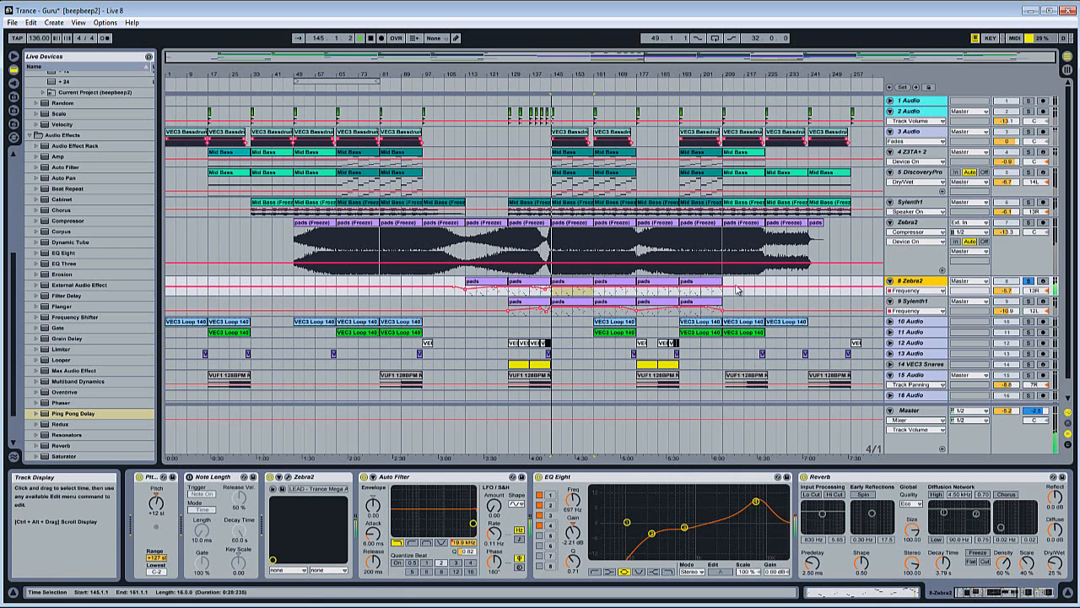
click(1029, 301)
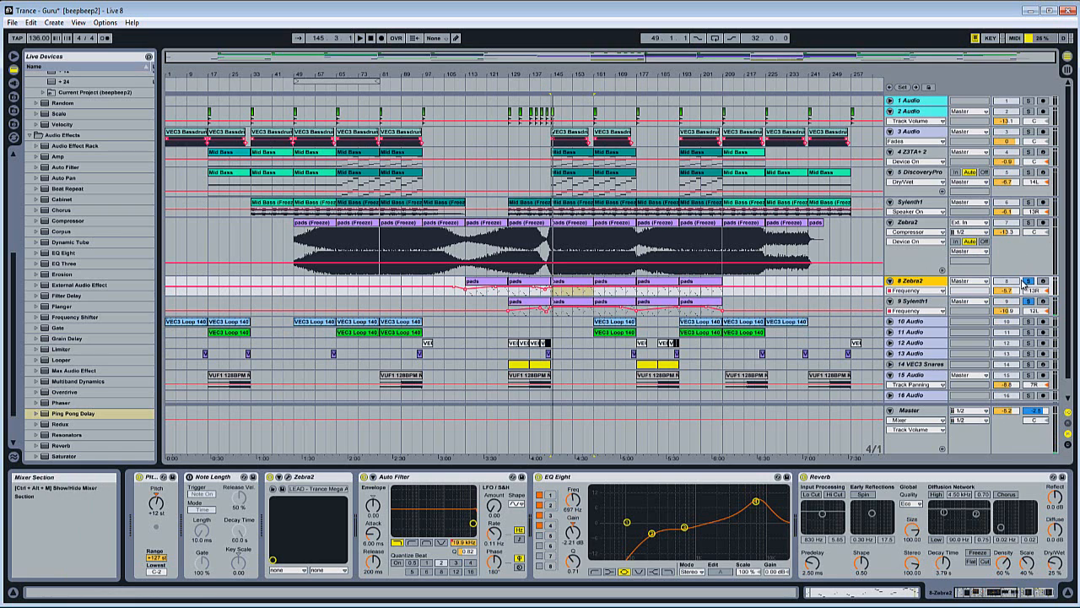
key(space)
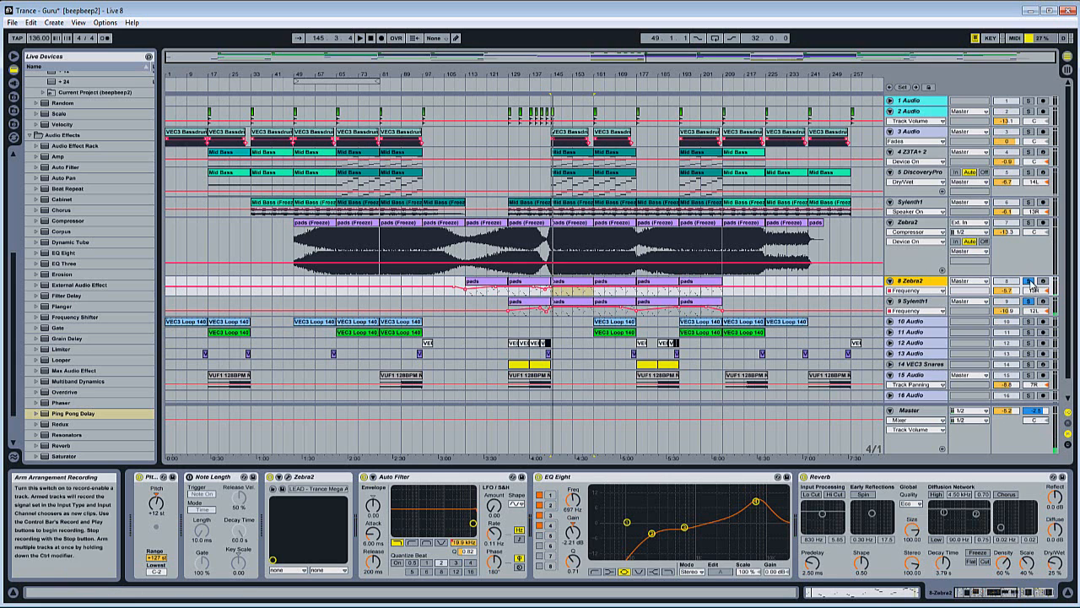
Compare the two leads by playing the clip at bar 145 with only 9 Sylenth1 soloed, and with only 8 Zebra2 soloed
click(580, 308)
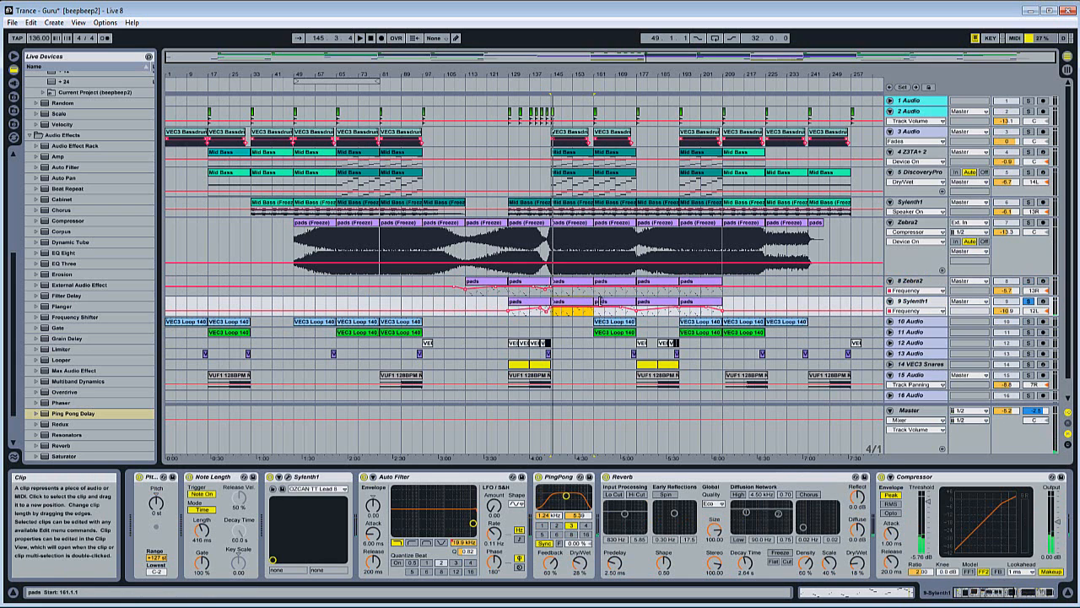
key(space)
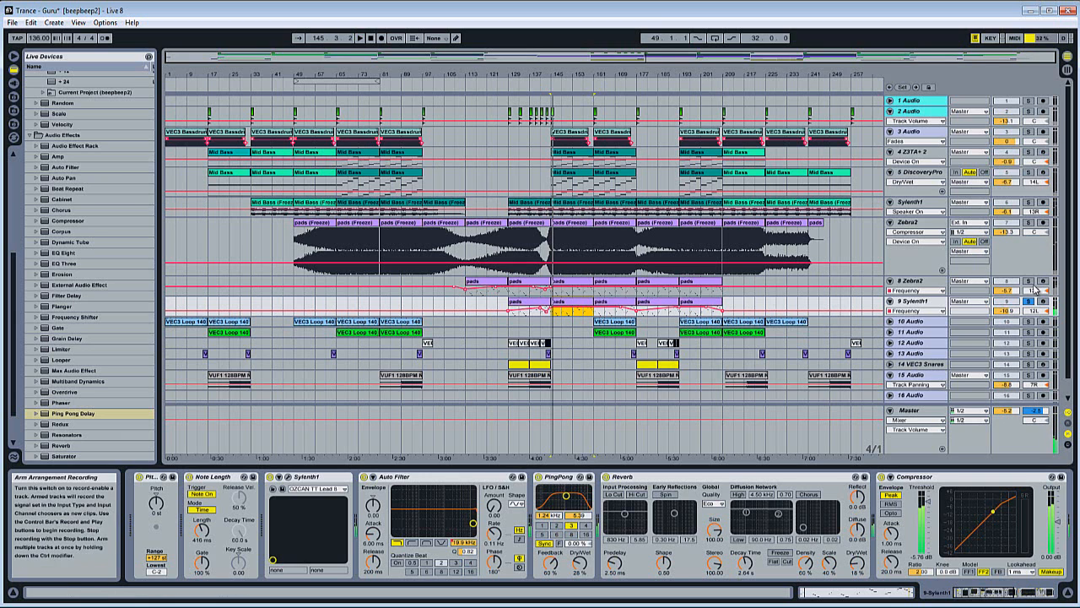
click(932, 281)
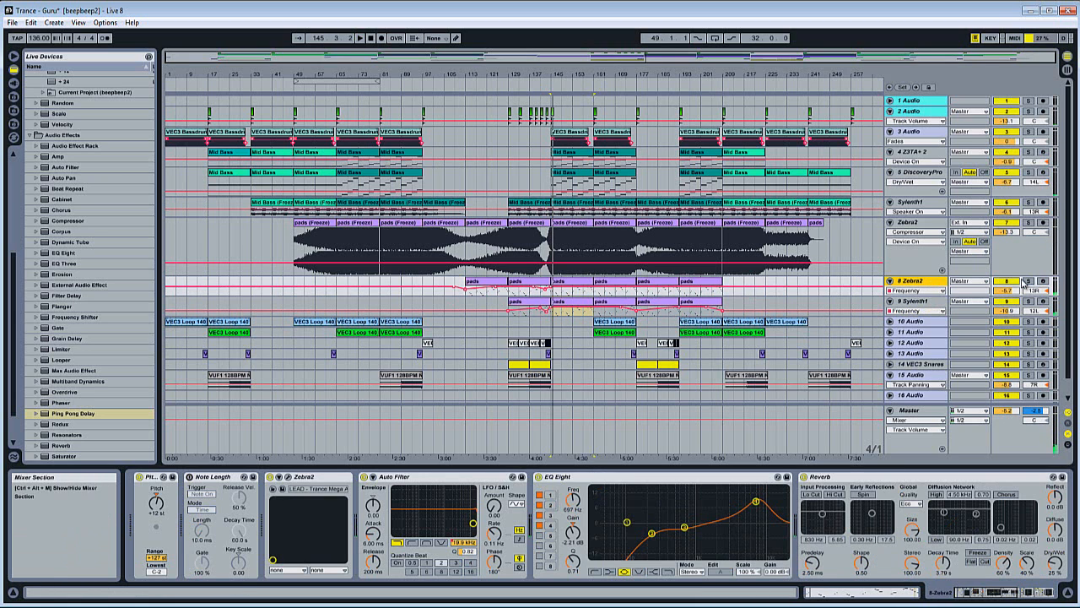
click(574, 287)
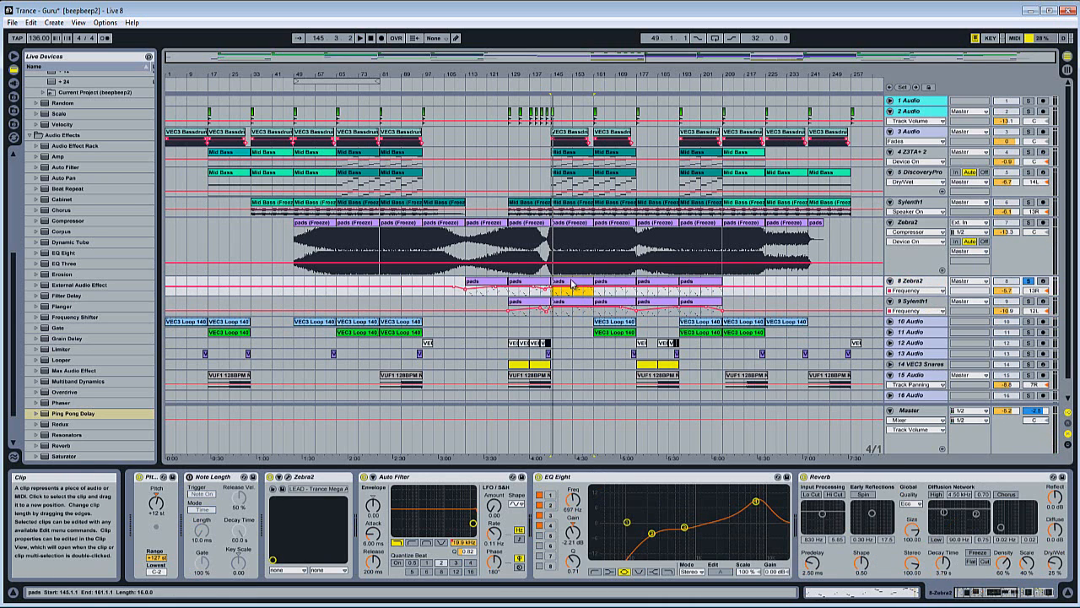
key(space)
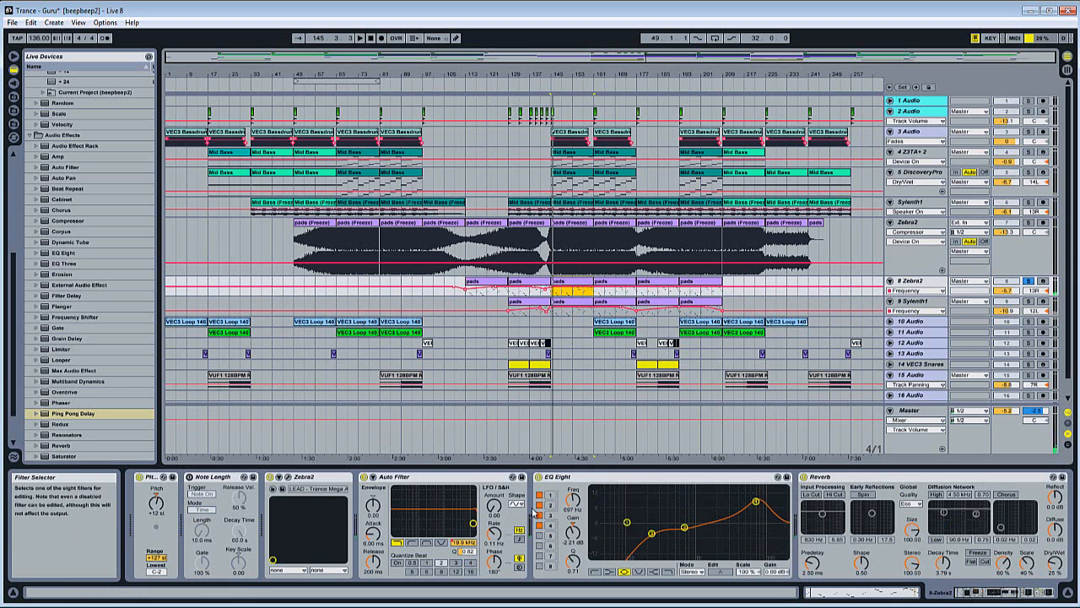
Play the soloed 8 Zebra2 lead from bar 145 with its EQ Eight turned off and back on
click(989, 596)
drag(988, 597, 998, 597)
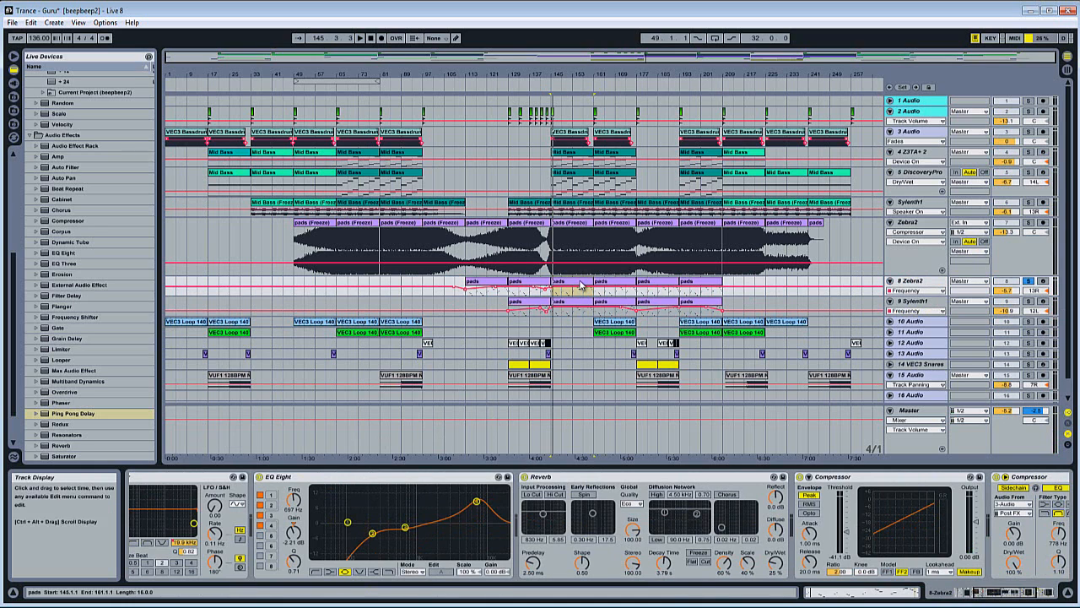
key(space)
click(259, 477)
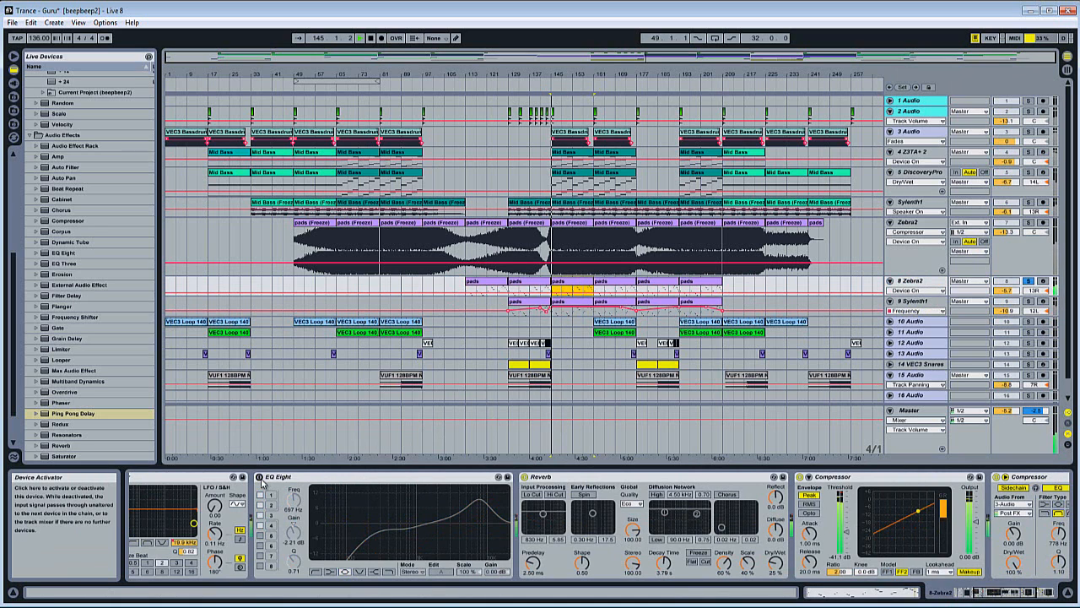
click(259, 476)
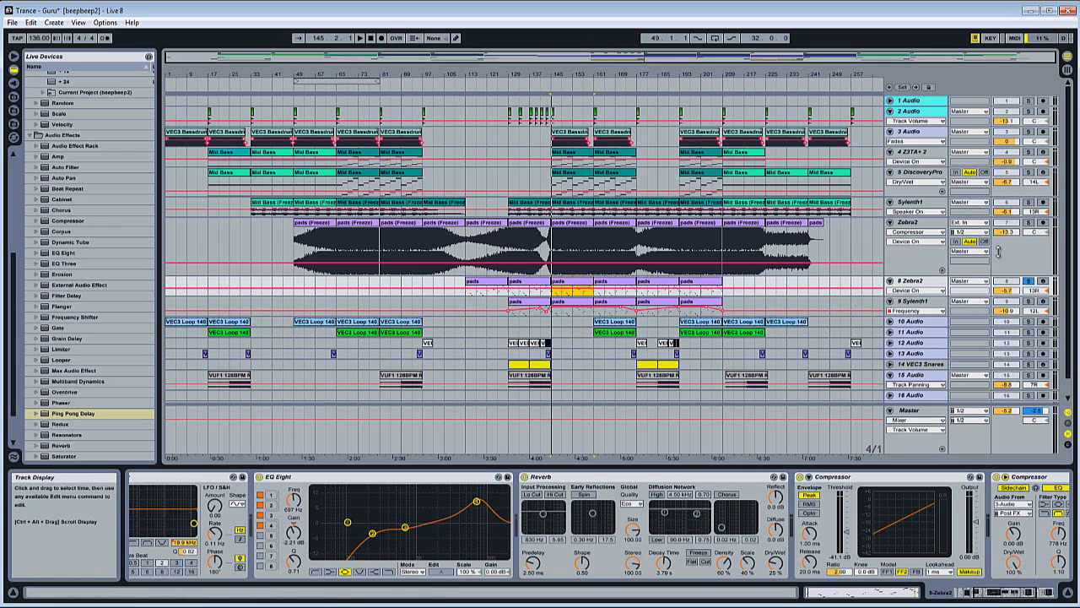
Show the Reverb and two Compressors ending the 8 Zebra2 device chain, and replay the lead from bar 145
click(1005, 593)
click(581, 283)
key(space)
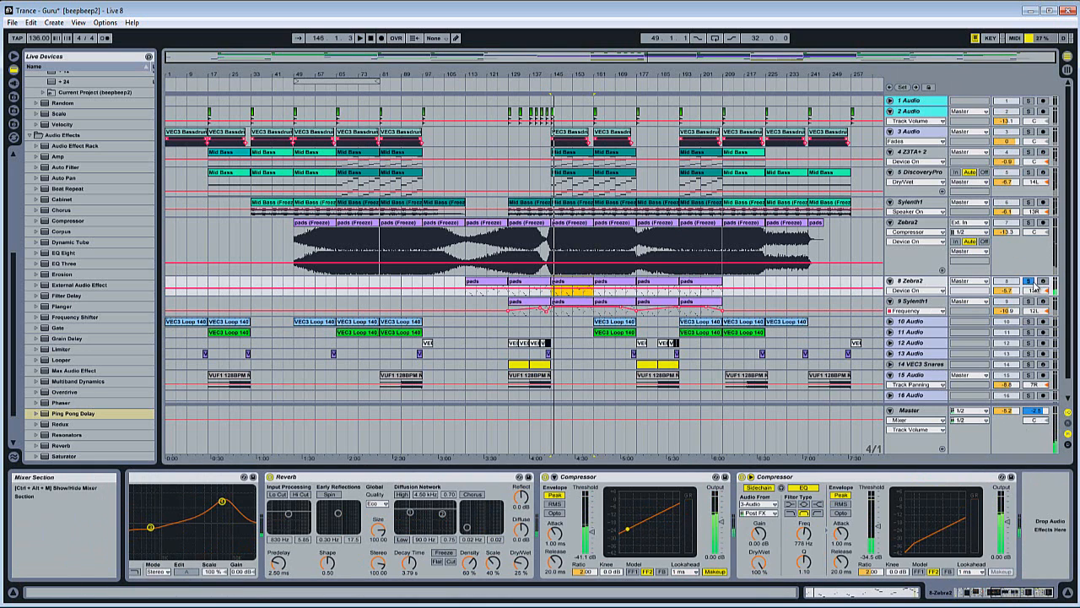
Play the soloed 9 Sylenth1 lead from bar 145 and examine its device chain through to the sidechain Compressor
click(682, 313)
click(575, 307)
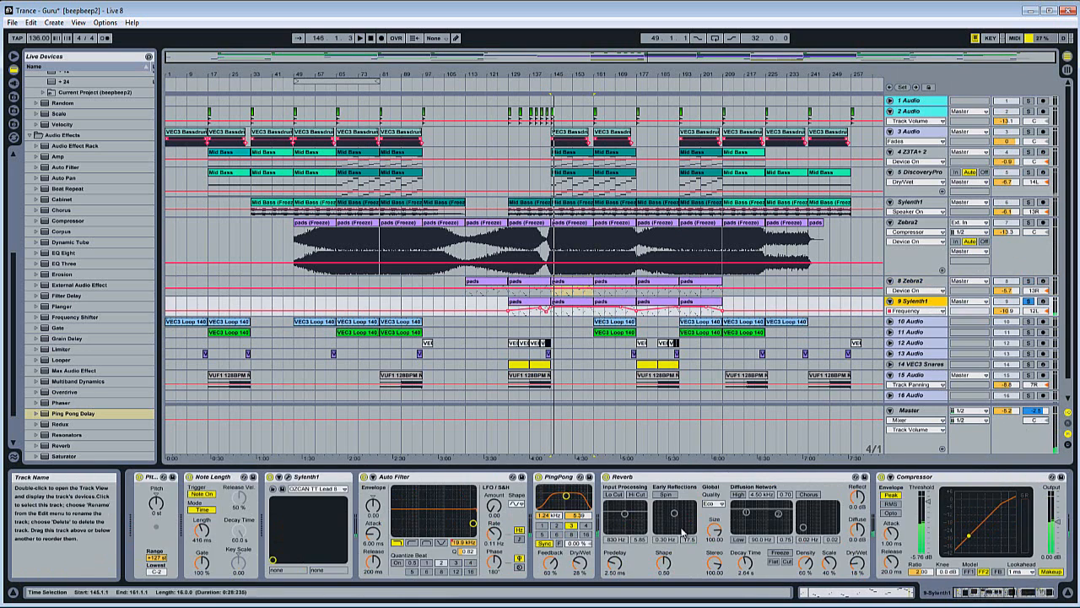
click(575, 310)
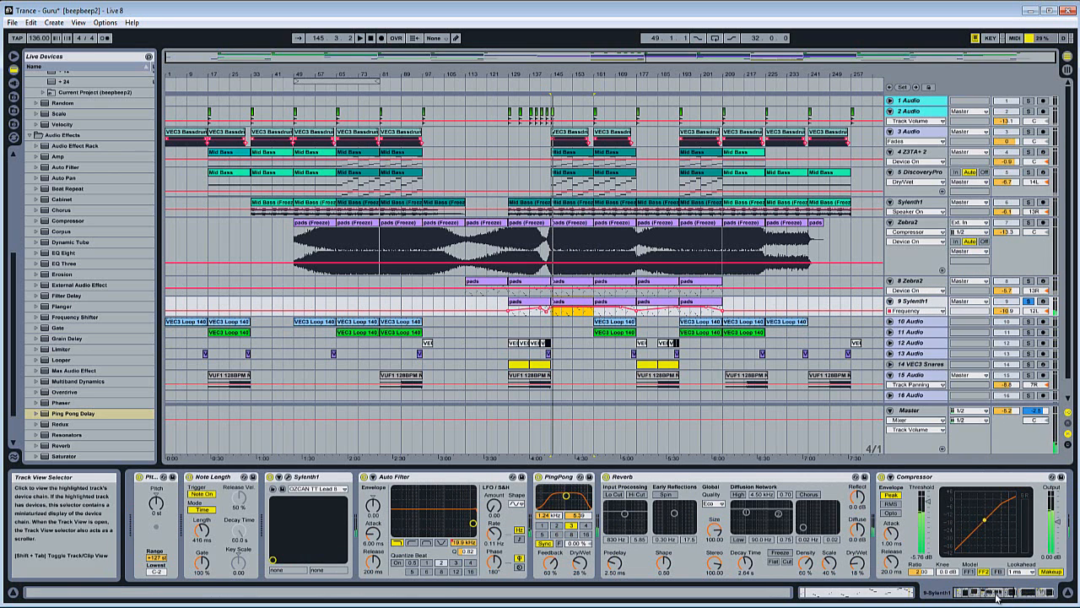
mouse_move(989, 593)
mouse_down()
mouse_move(1018, 598)
mouse_move(1003, 595)
mouse_up()
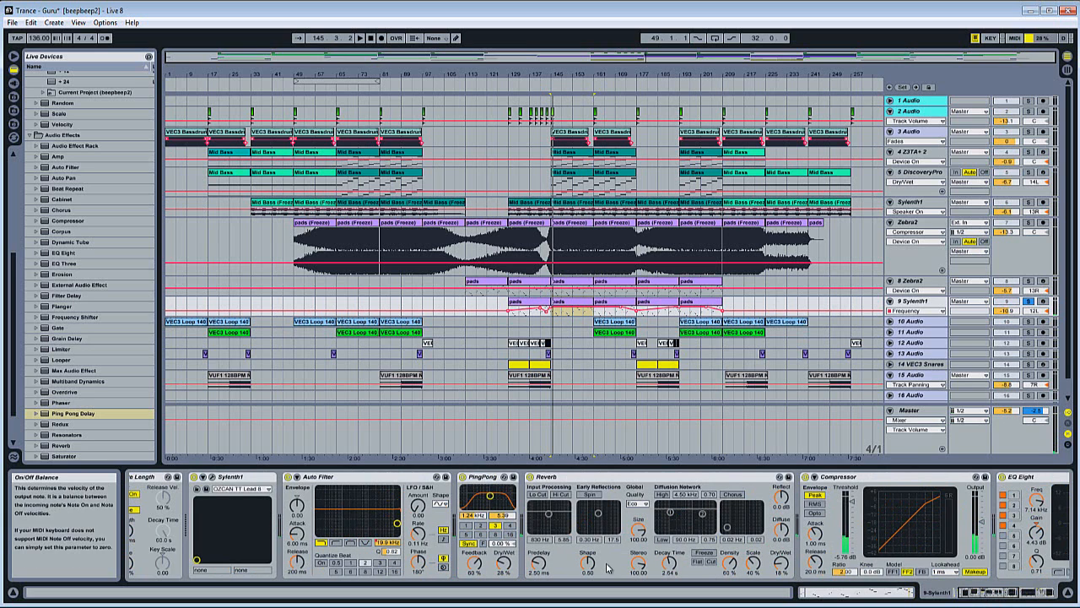
drag(988, 593, 1012, 597)
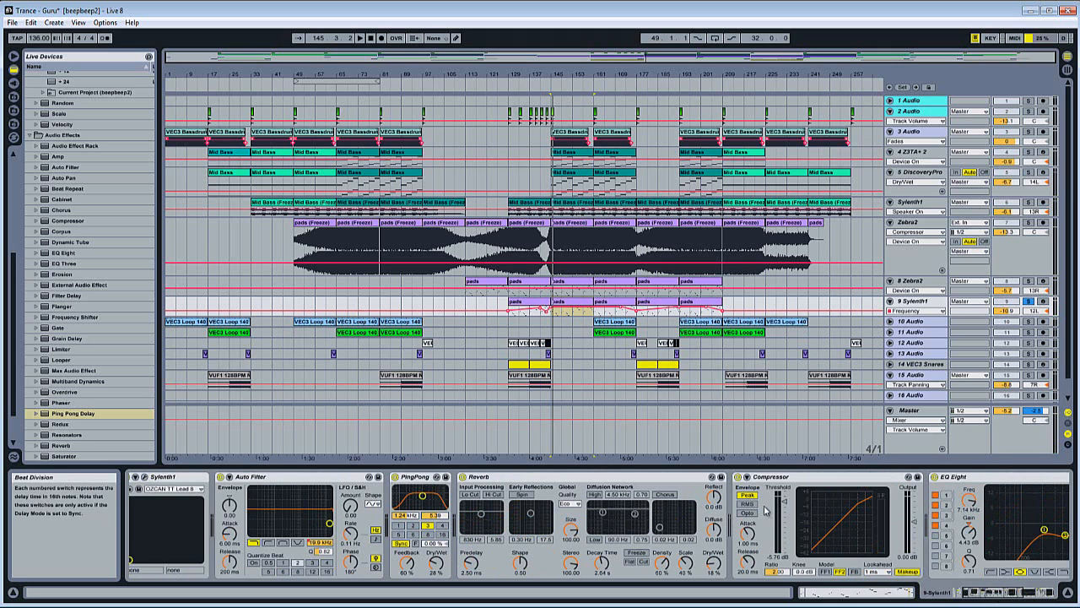
drag(1003, 595, 1017, 597)
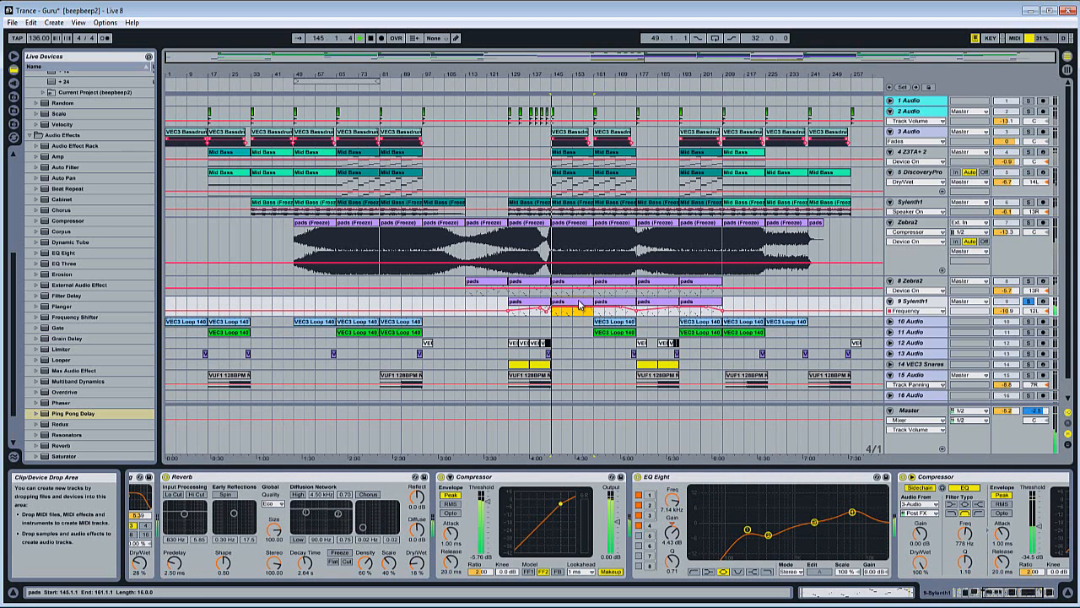
click(1027, 596)
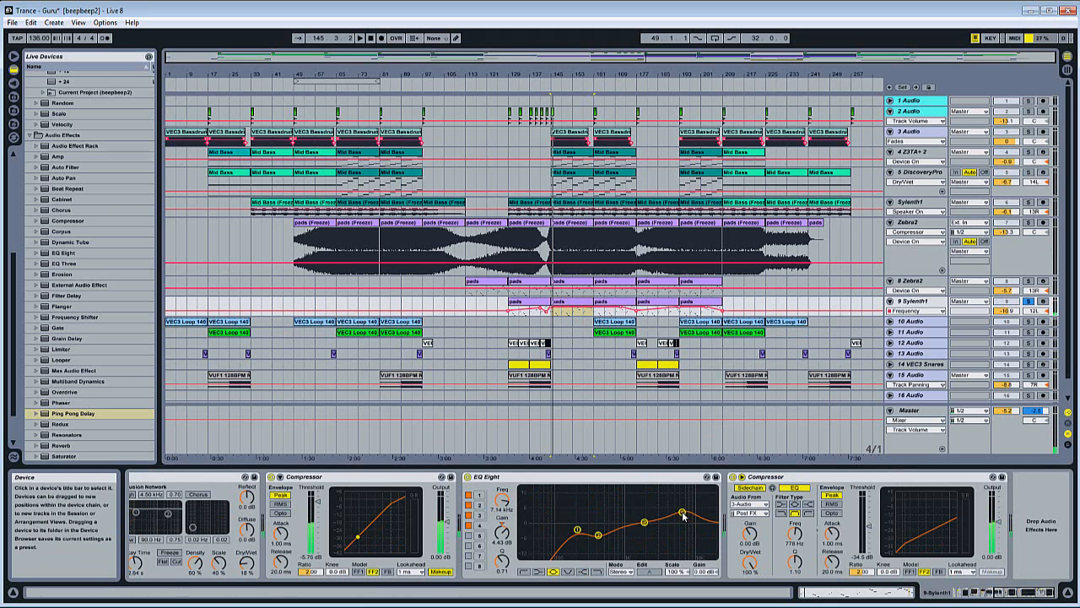
Play the Zebra2 pads with both leads from bar 145, and replay the 8 Zebra2 and 9 Sylenth1 leads separately and together
click(567, 228)
key(space)
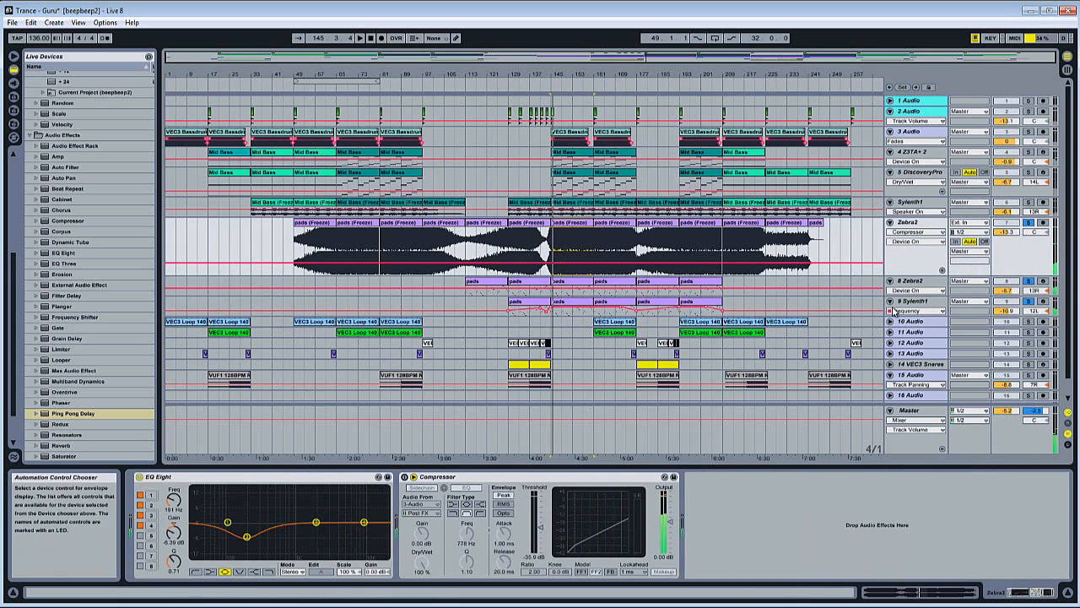
click(1042, 283)
click(1029, 281)
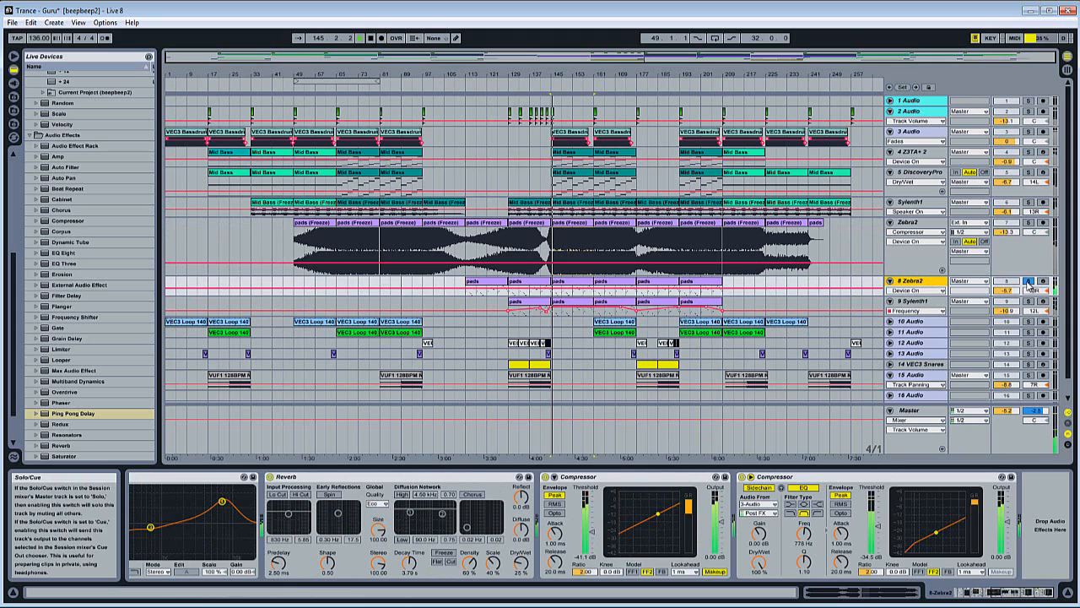
click(1028, 301)
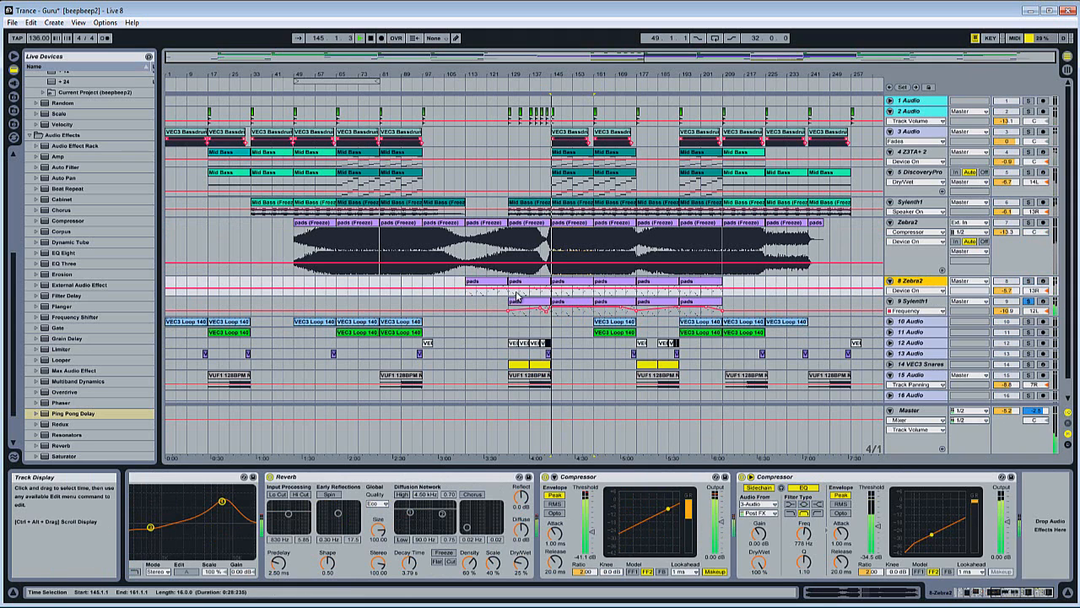
ctrl+click(1028, 283)
key(space)
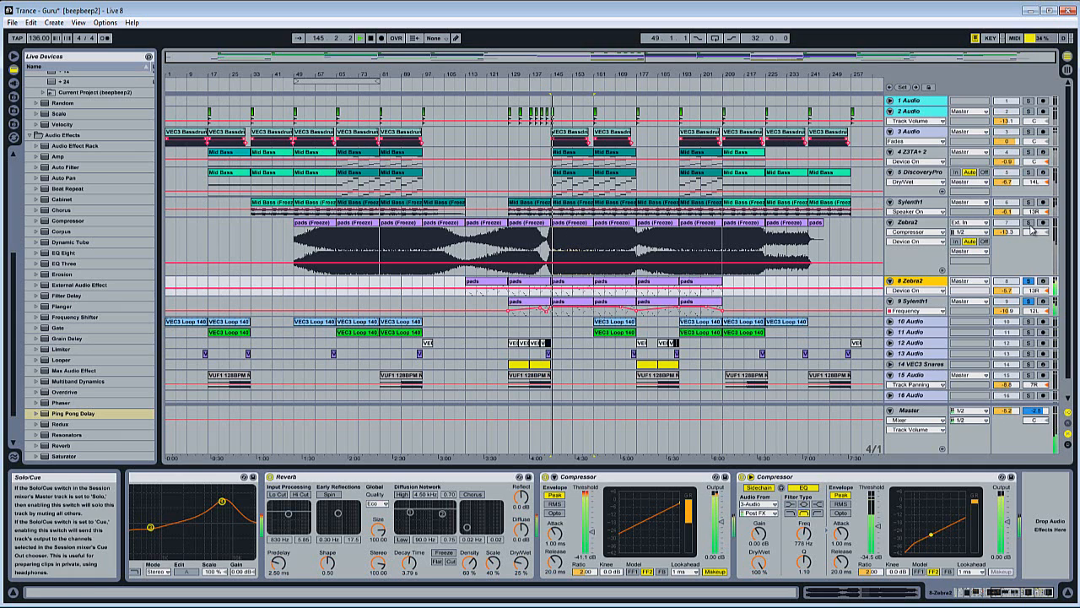
key(space)
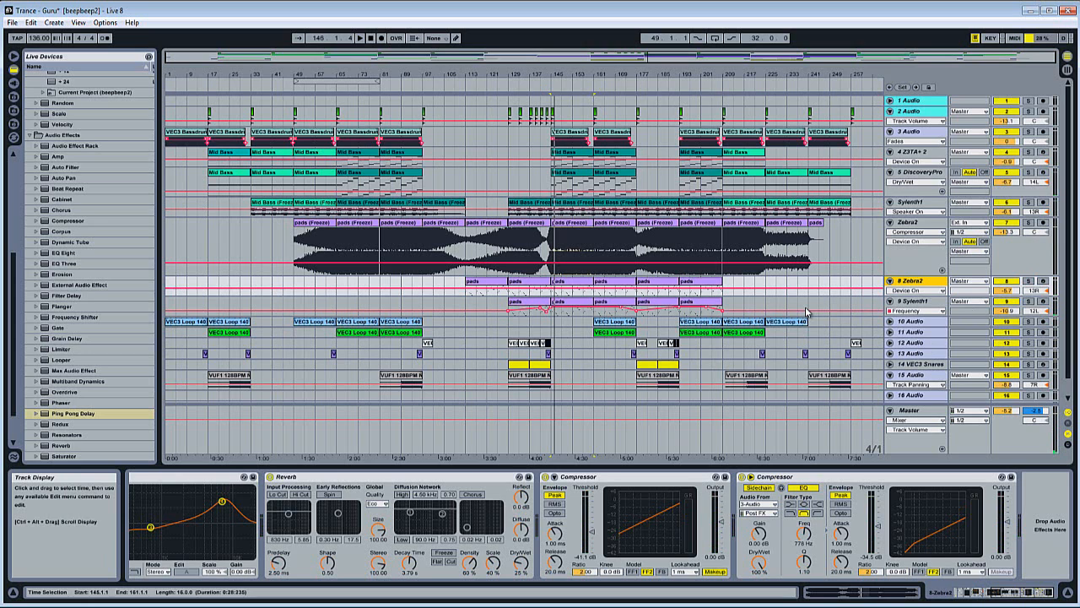
Solo the 10 Audio loop track, play it from the clip at bar 81, and unfold the track
click(1030, 322)
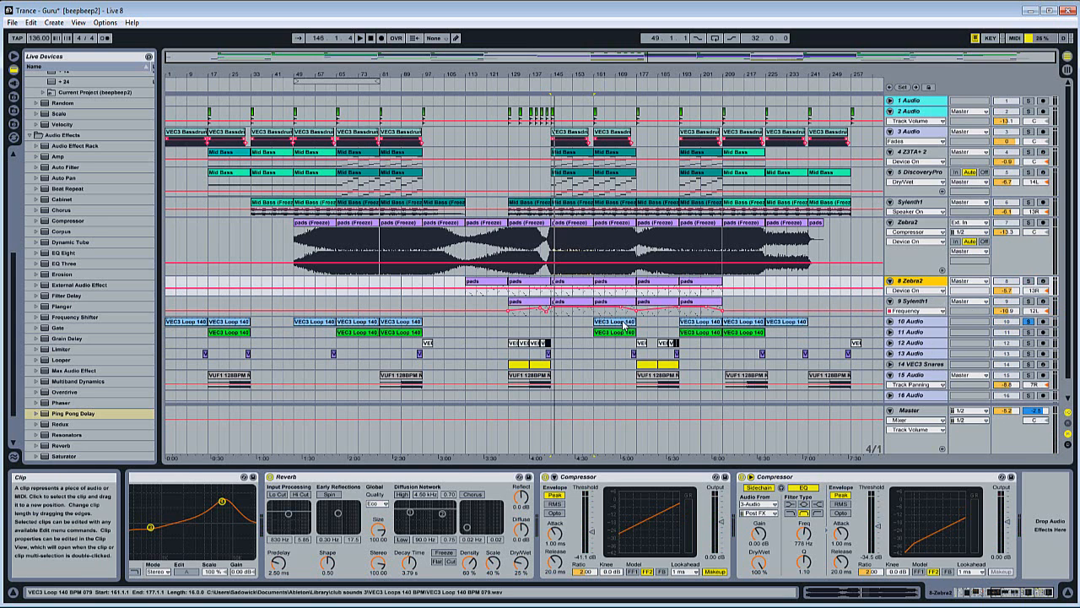
click(624, 324)
click(415, 323)
key(space)
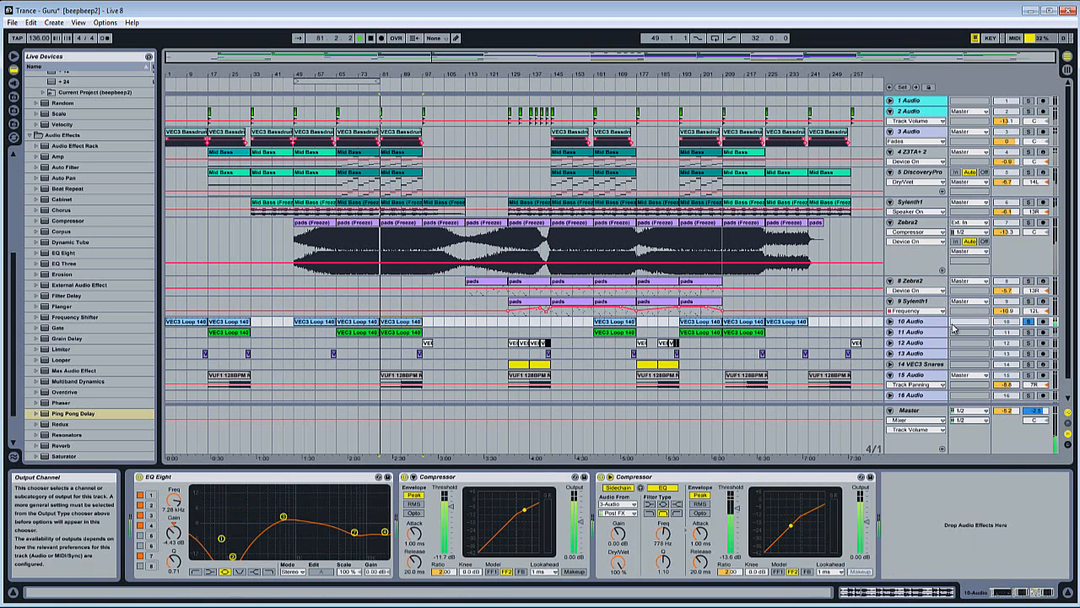
click(891, 323)
key(space)
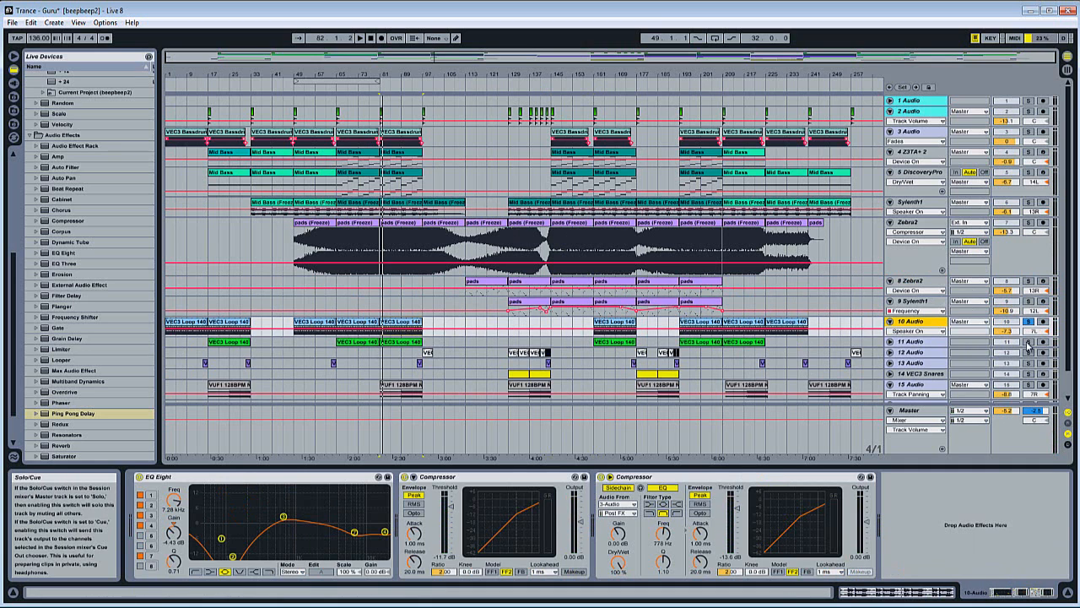
Replay the soloed 10 Audio loop from bar 81
key(space)
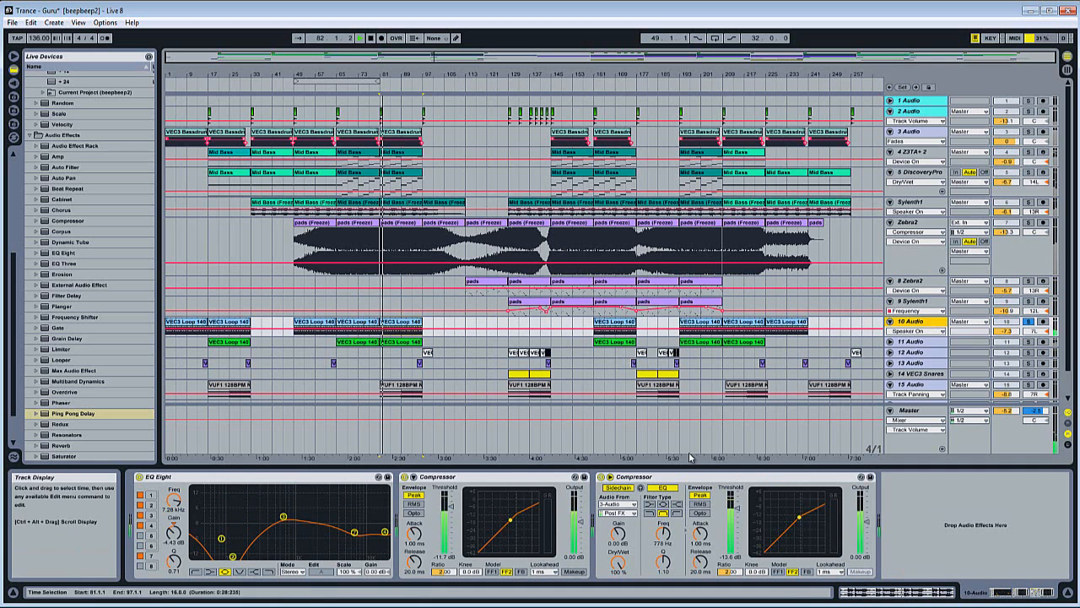
key(space)
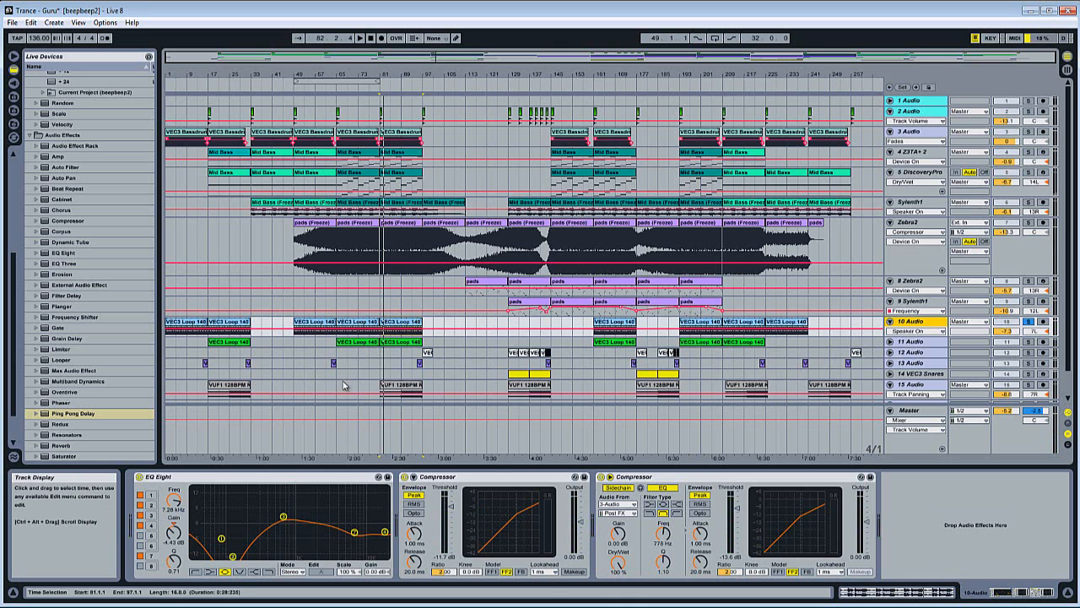
key(space)
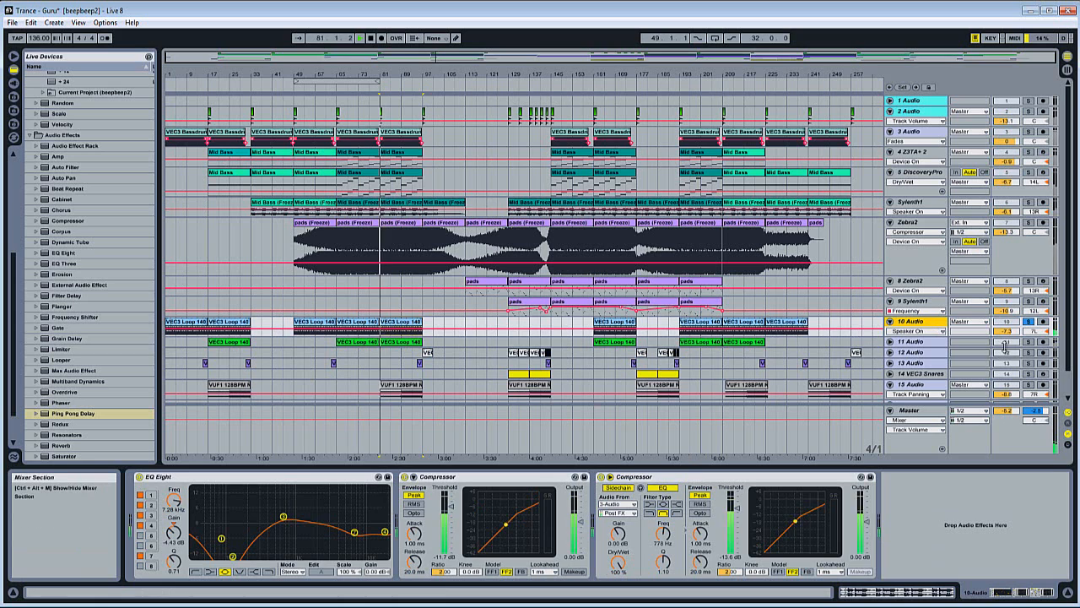
key(space)
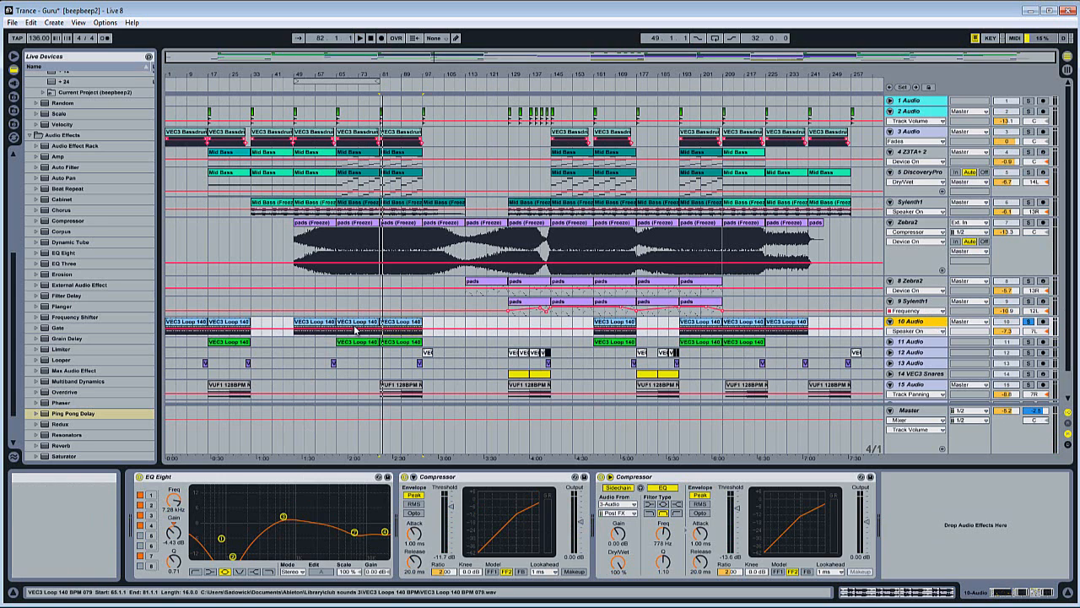
Play the 10 Audio loop from bar 65 with its EQ Eight turned off and back on
key(space)
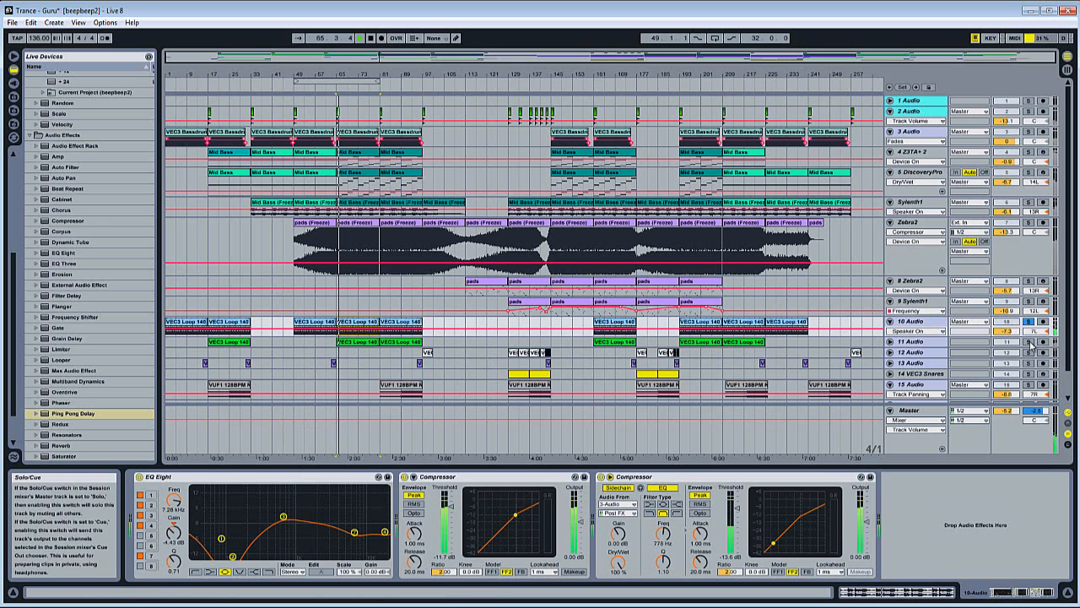
click(139, 477)
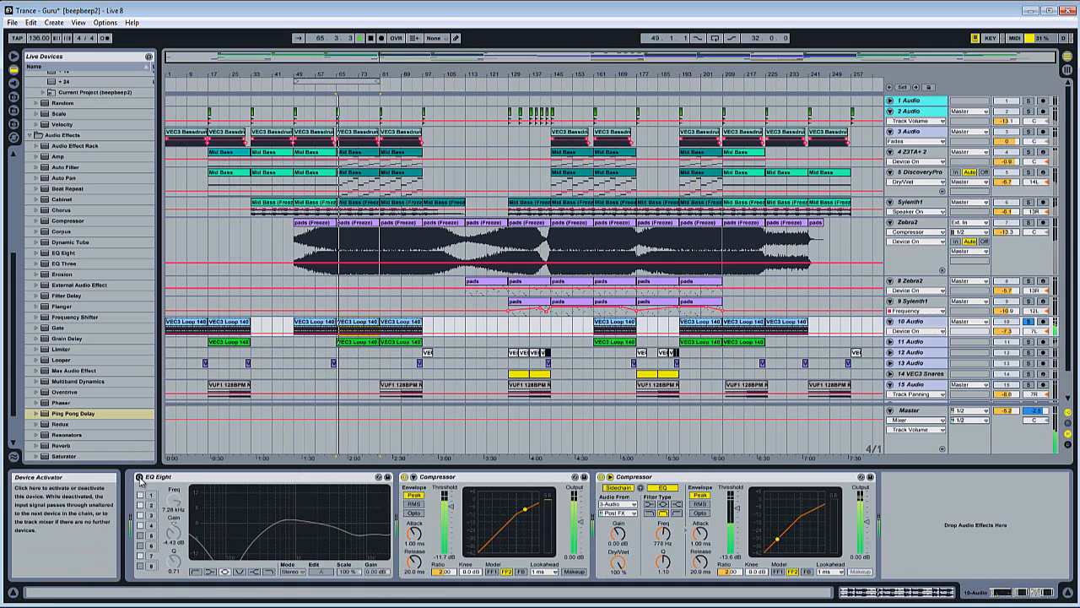
click(139, 478)
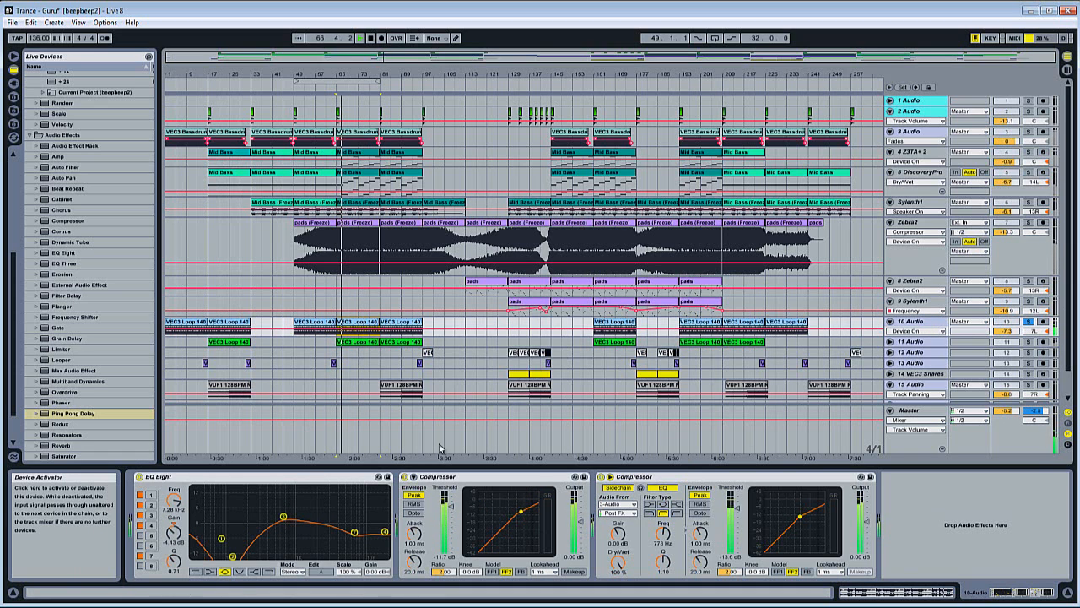
Solo the 11 Audio loop track in place of 10 Audio and unfold it
click(1029, 341)
click(890, 341)
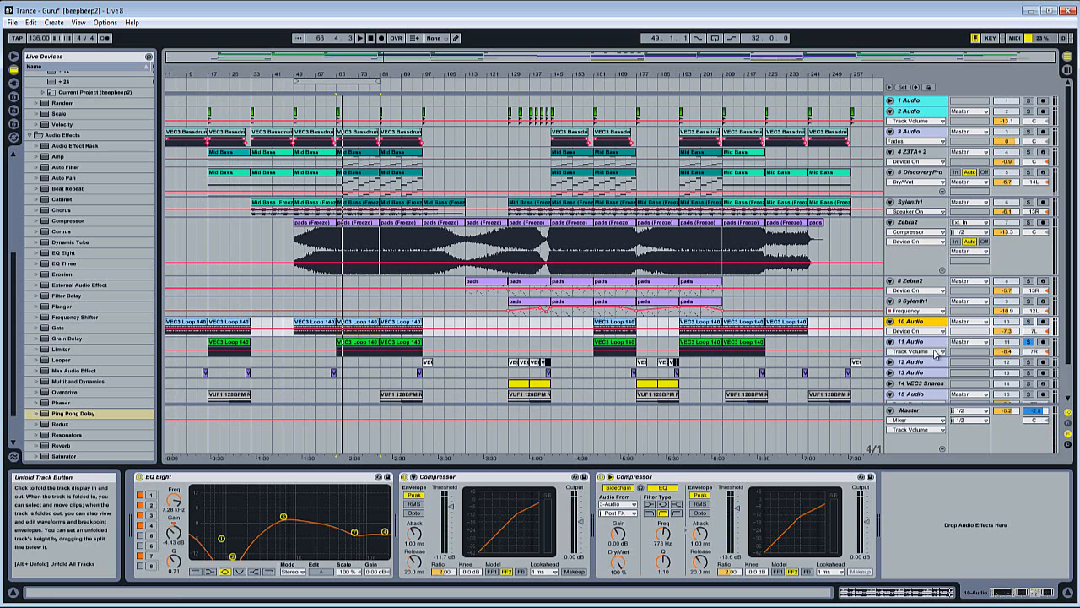
Play the soloed 11 Audio loop from bar 65 and show the track's EQ Eight and Compressor devices
click(371, 342)
key(space)
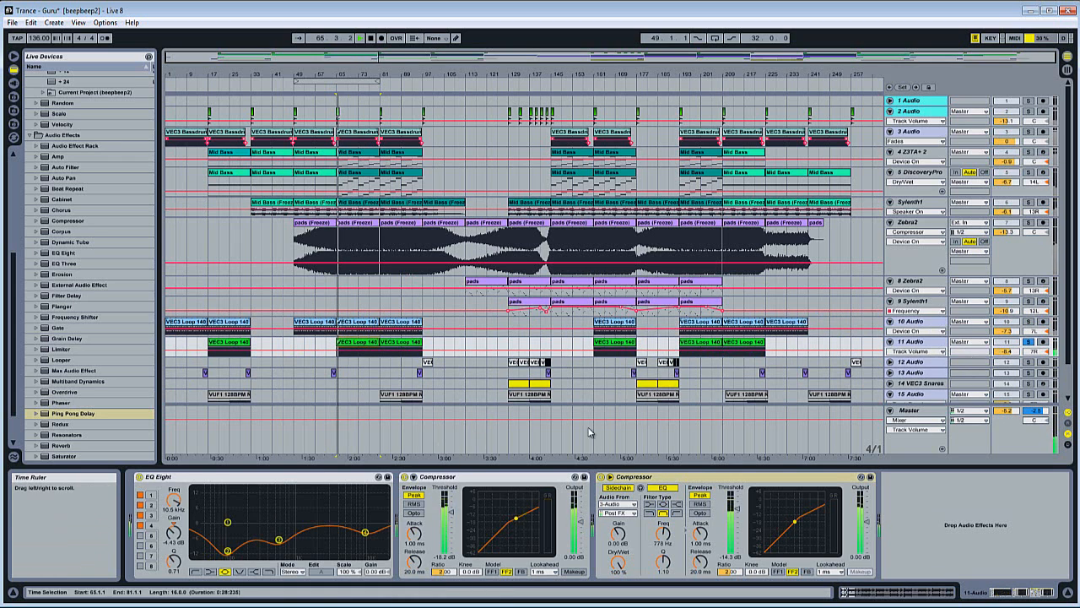
click(920, 342)
key(space)
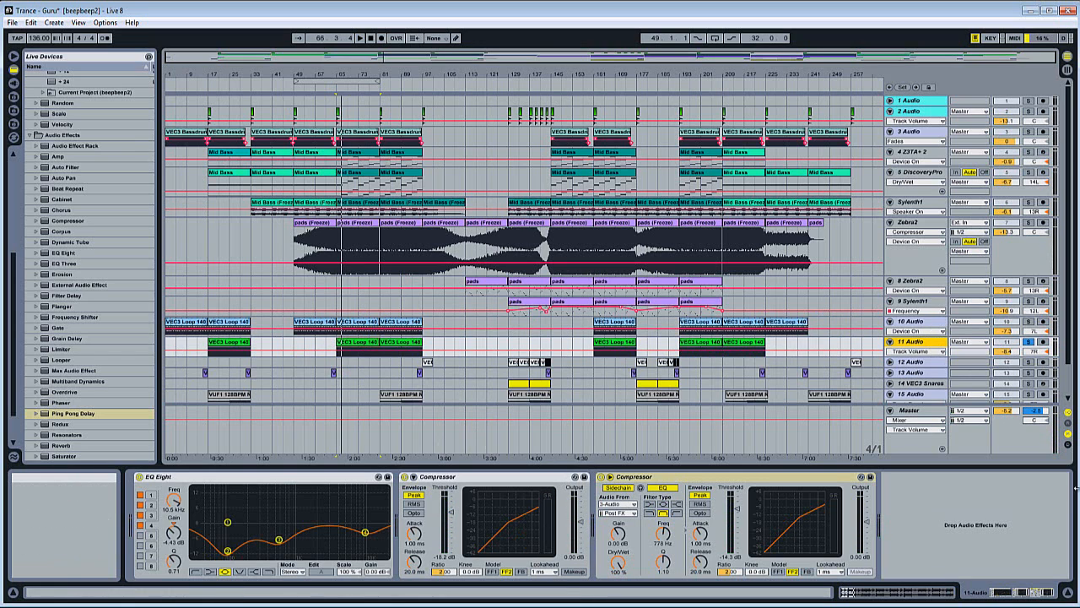
Audition the short effect clips in solo, on 12 Audio from bar 97 and on 13 Audio from bar 95
click(429, 364)
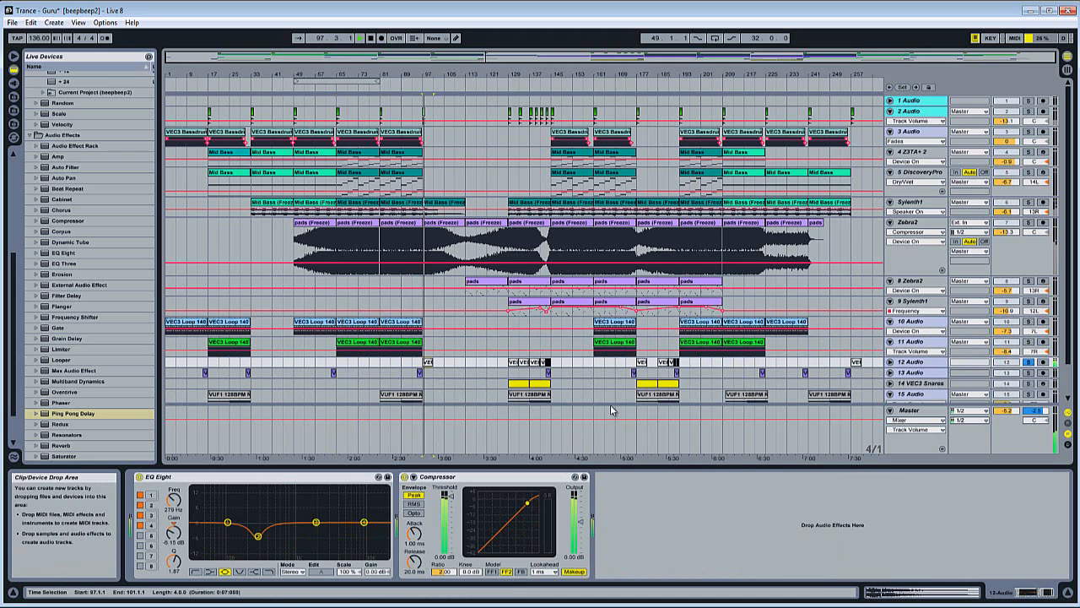
key(space)
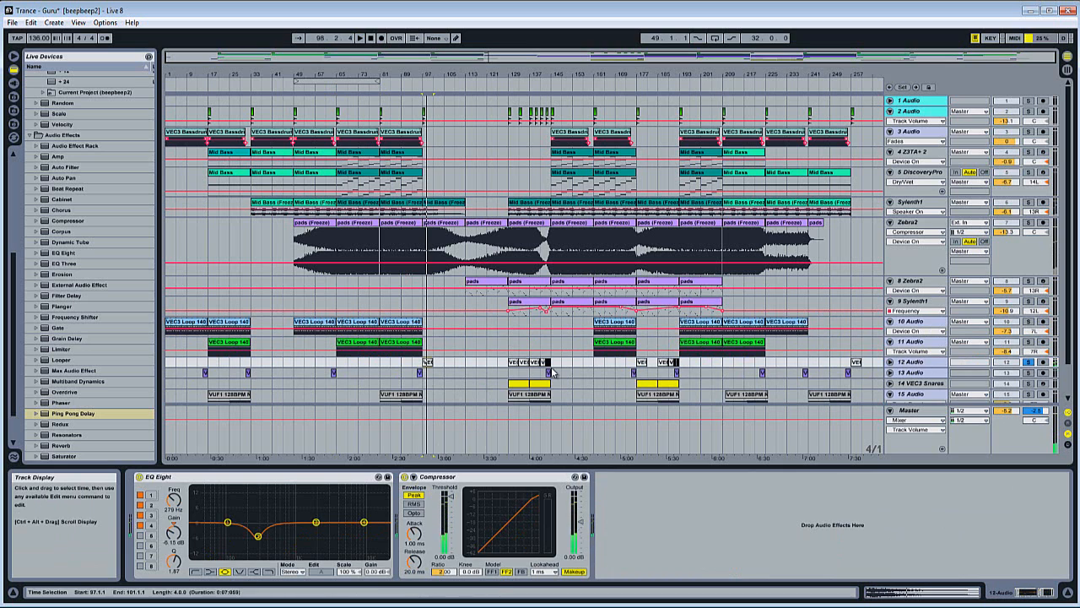
click(416, 375)
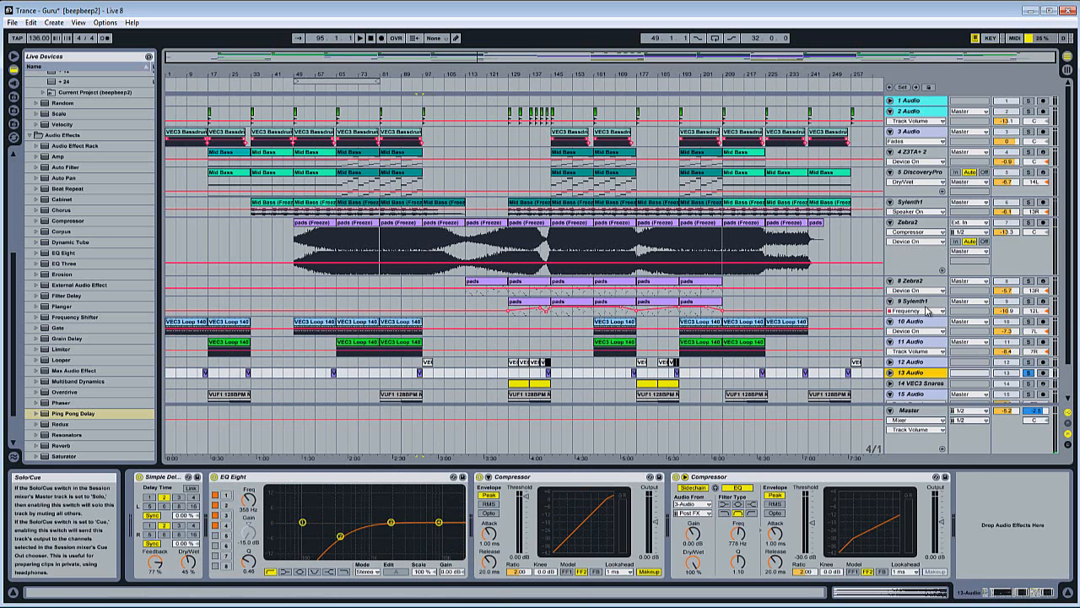
click(420, 82)
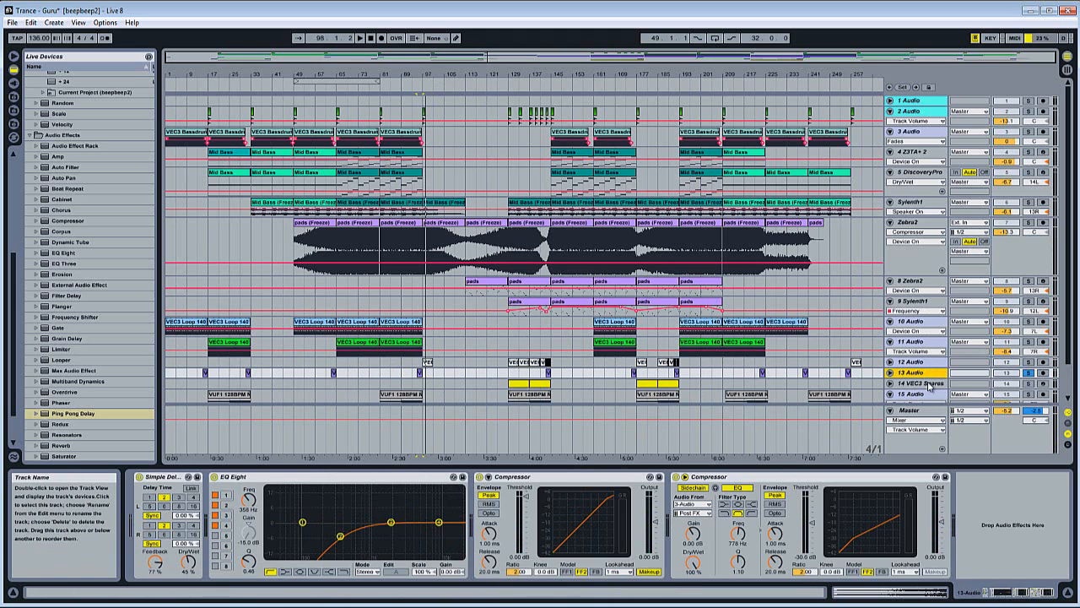
Solo the 14 VEC3 Snares track and play it from bar 129, skipping ahead to bar 137
click(513, 384)
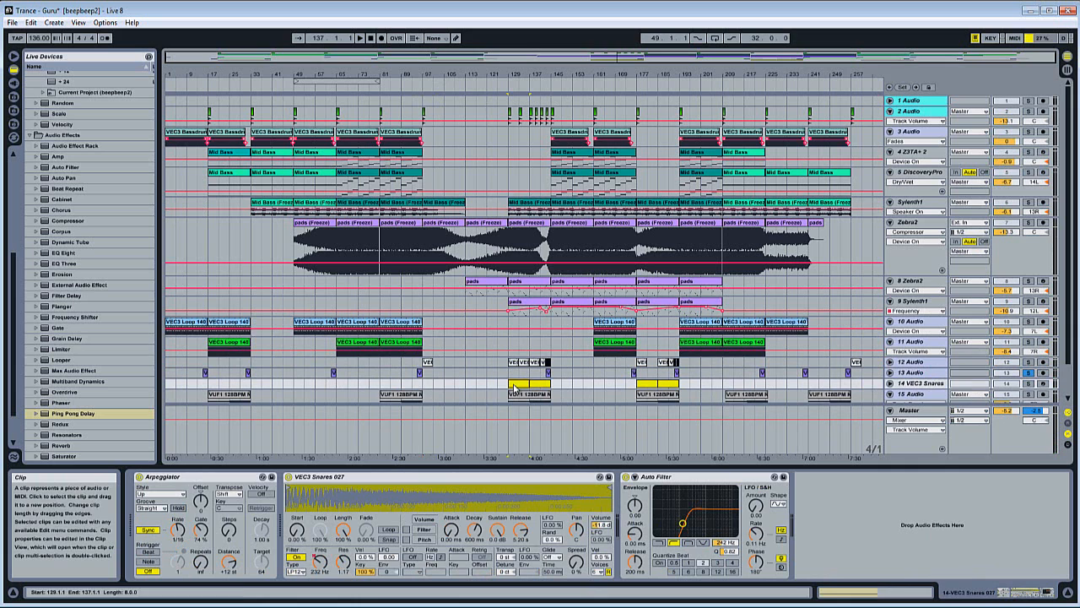
click(1028, 384)
key(space)
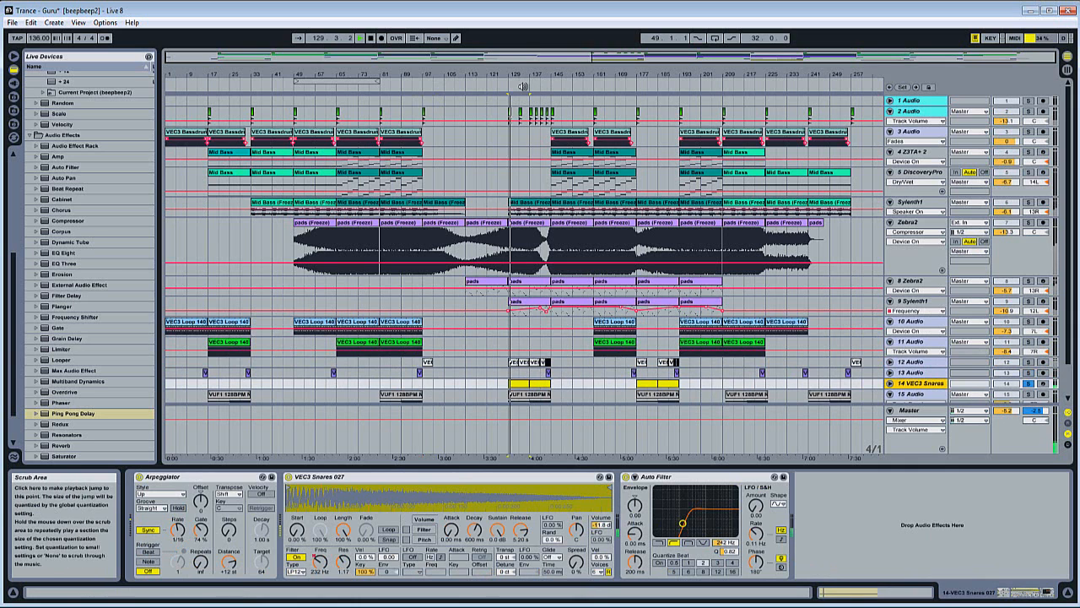
click(531, 88)
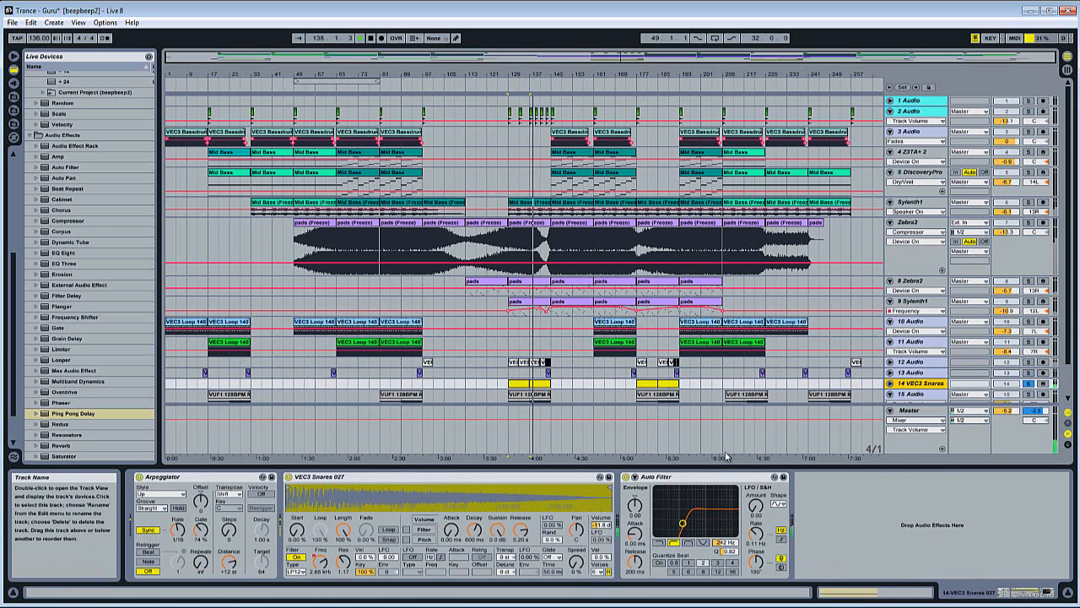
key(space)
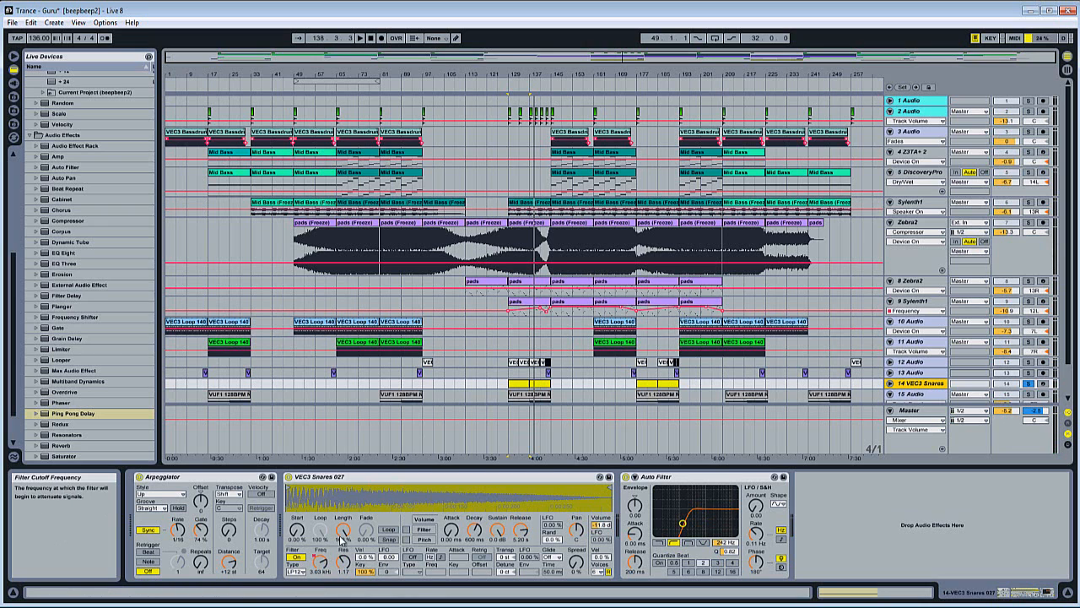
Replay the soloed snares from bar 137, jumping ahead towards the end of the second clip
key(space)
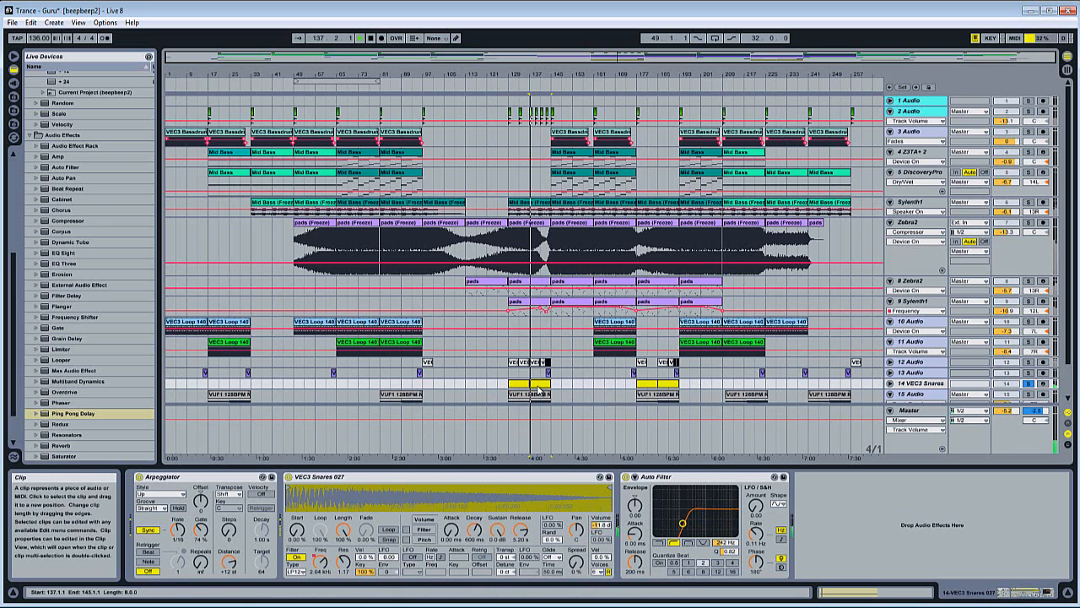
click(542, 83)
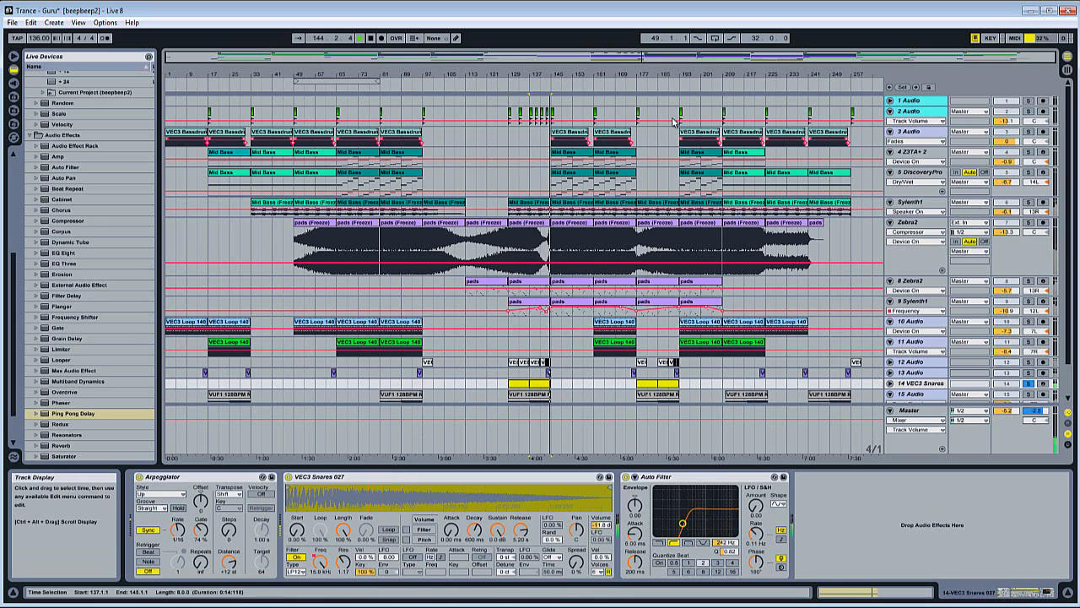
scroll(962, 354, down, 2)
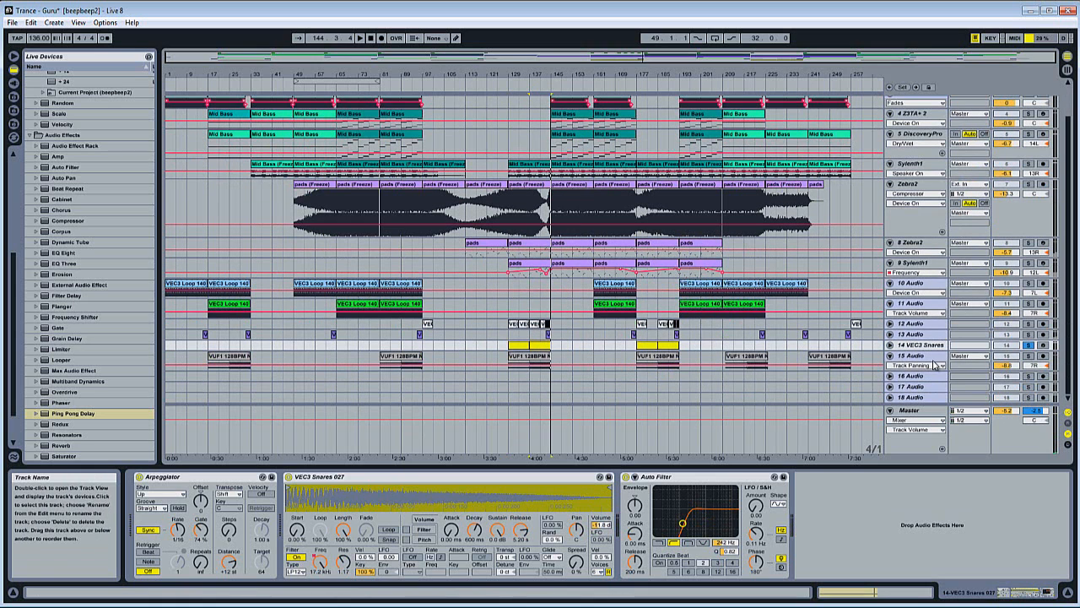
Audition the 15 Audio loop in solo from around bar 139 and show its EQ Eight and Compressor
click(535, 87)
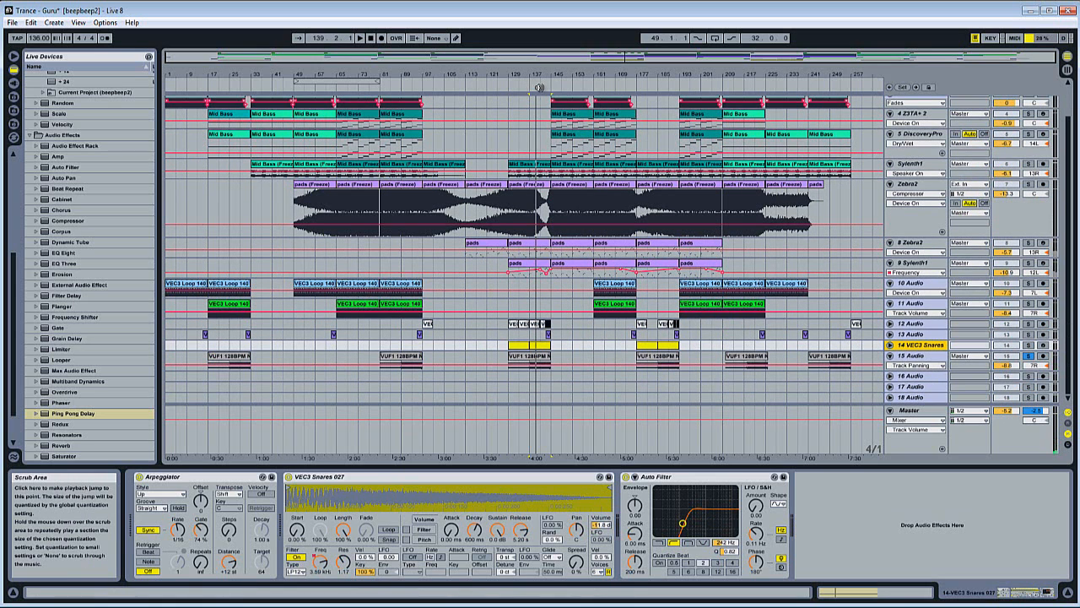
click(916, 357)
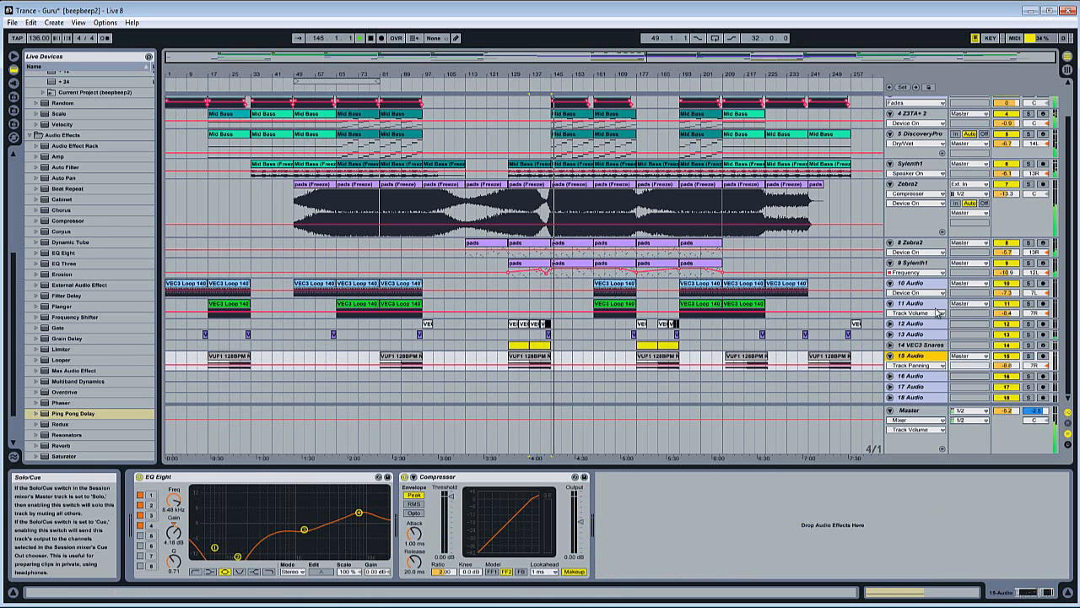
Reduce the height of the Zebra2 pad track so more tracks fit in the arrangement
drag(1012, 237, 1013, 208)
scroll(1068, 239, up, 2)
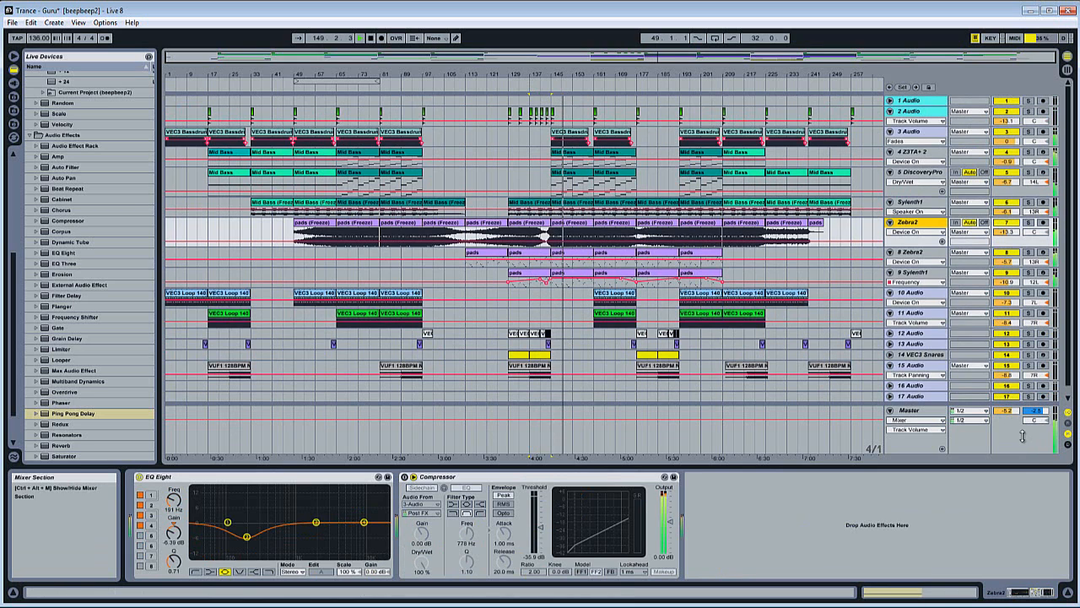
Stop playback, show the Master track's effect chain, and fold its Reverb and EQ Eight devices
key(space)
click(1024, 433)
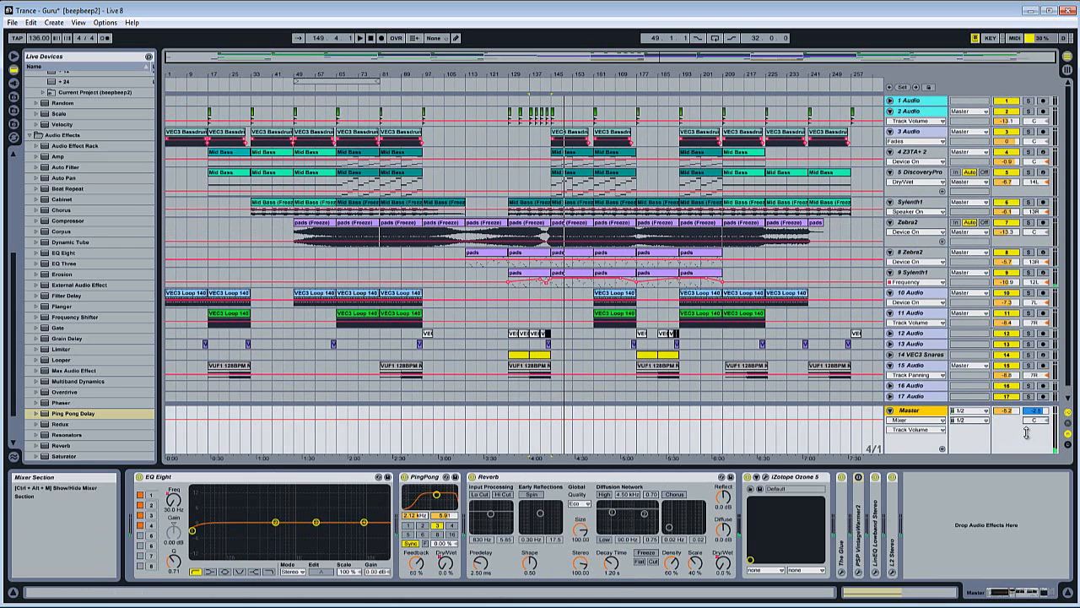
click(517, 479)
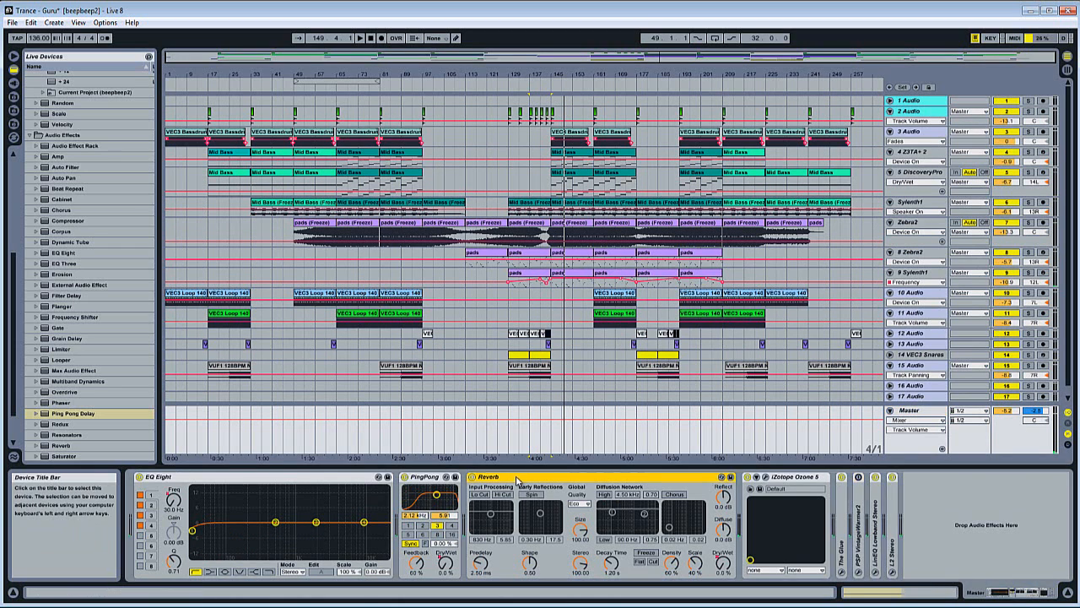
double_click(517, 480)
double_click(293, 480)
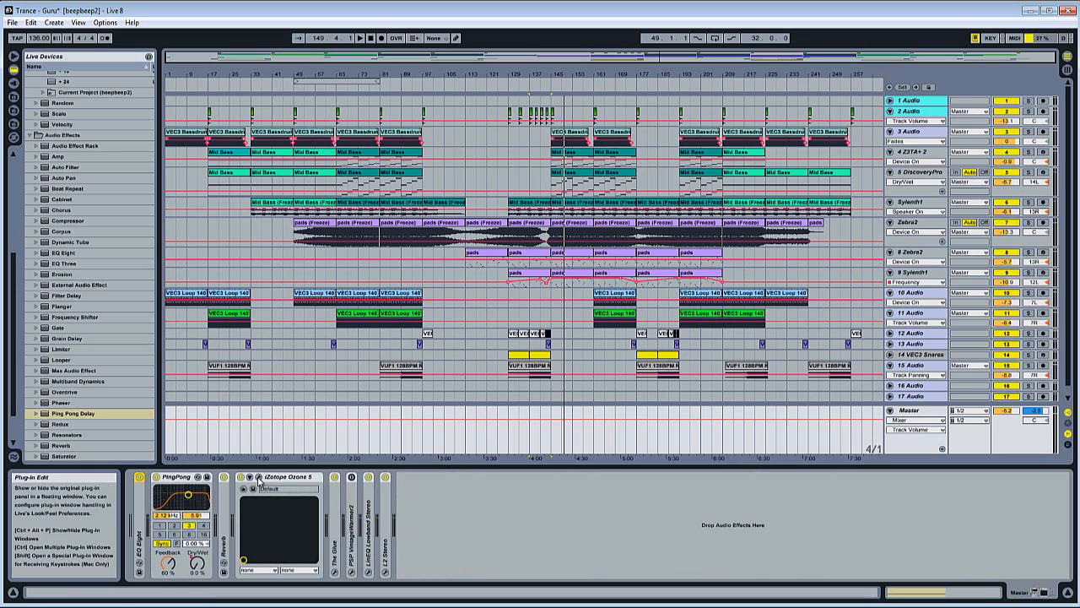
Open iZotope Ozone 5 on the Master and audition its Harmonic Exciter, turning it off and back on during playback
click(264, 483)
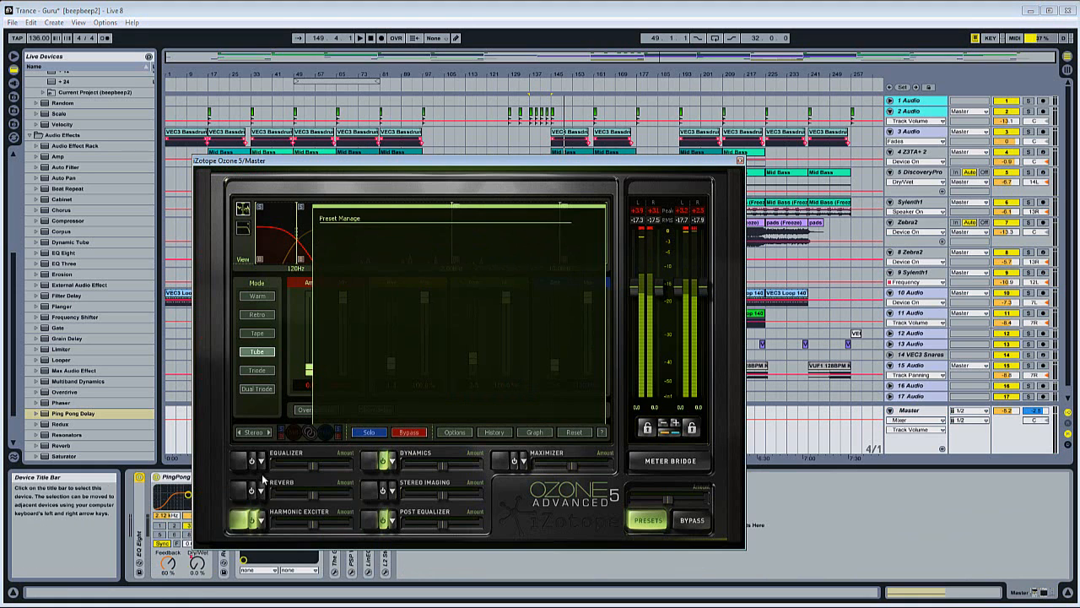
click(257, 520)
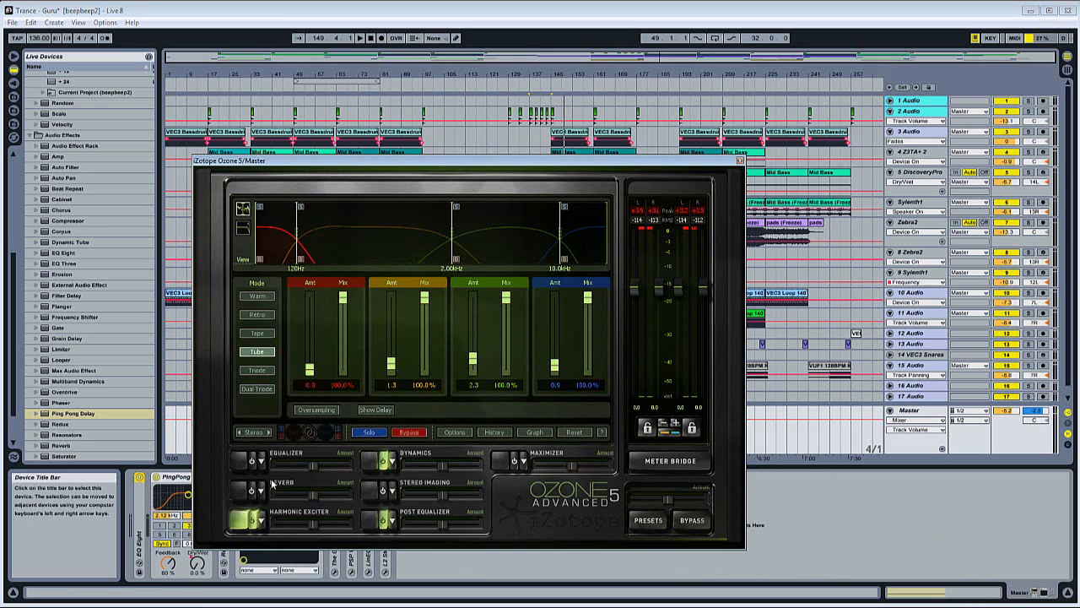
key(space)
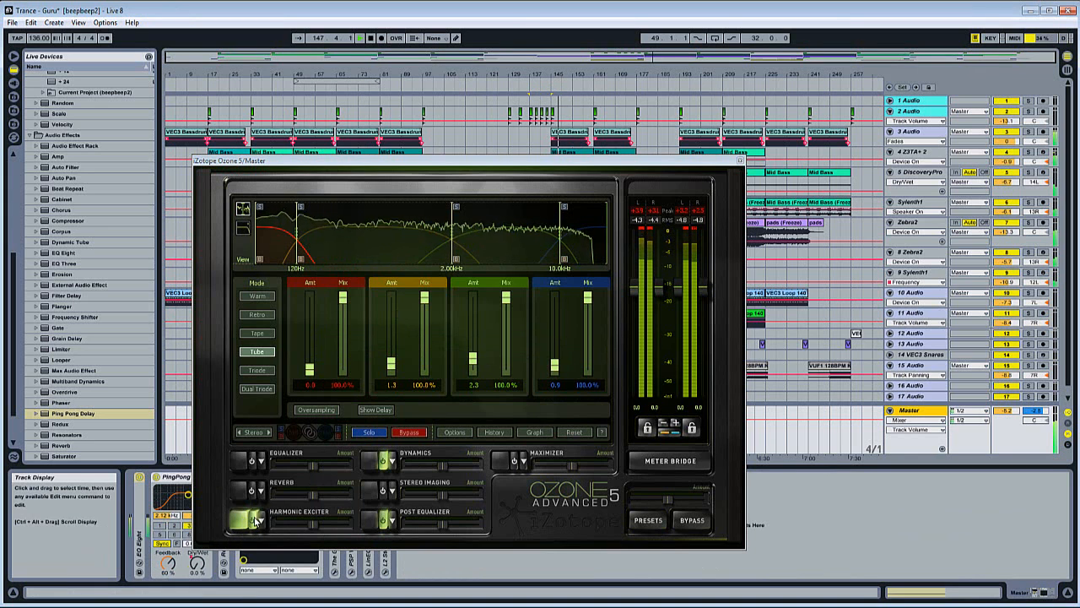
click(254, 521)
click(253, 521)
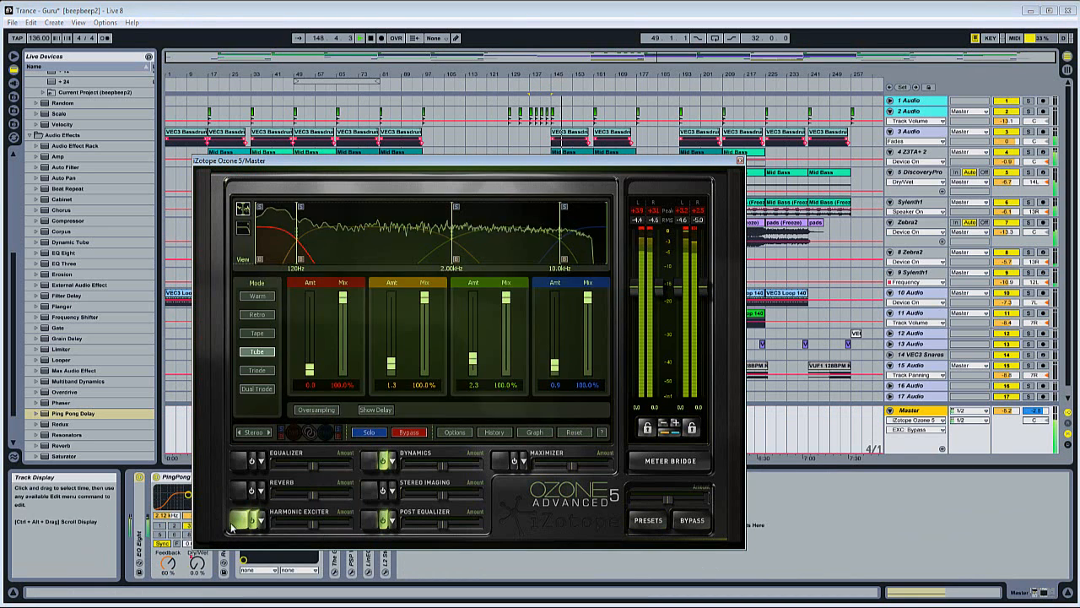
Show Ozone's Dynamics module and inspect the settings of each of its four frequency bands
click(364, 465)
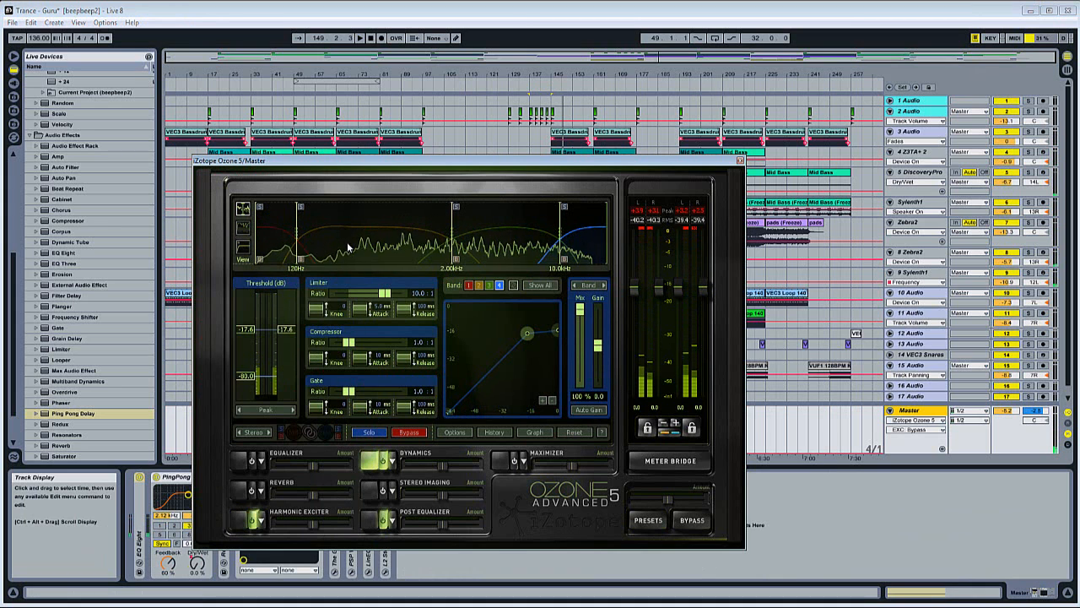
click(309, 236)
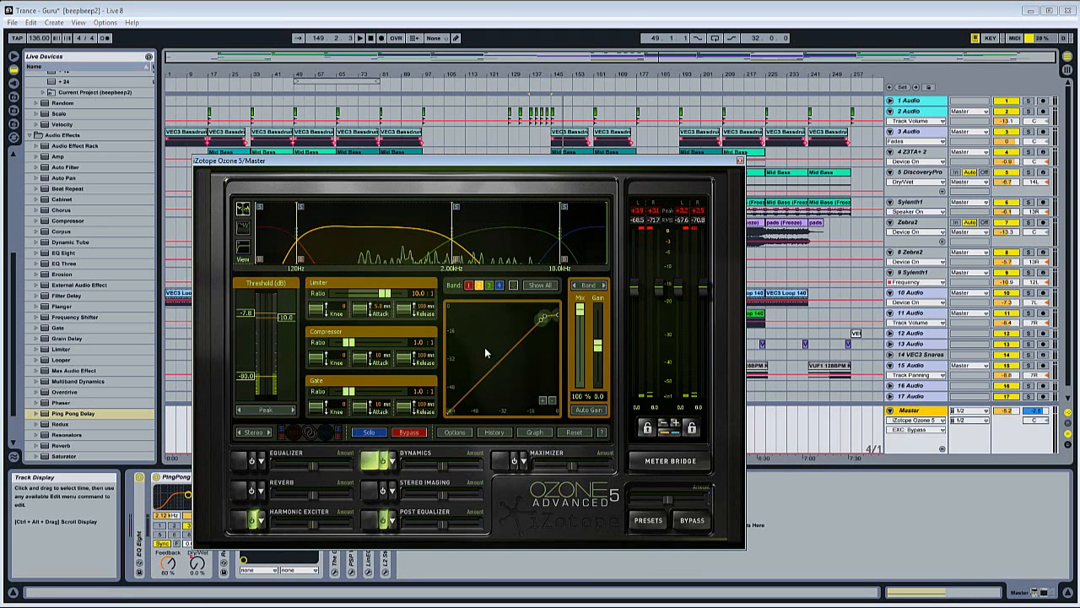
click(560, 251)
click(594, 236)
click(265, 217)
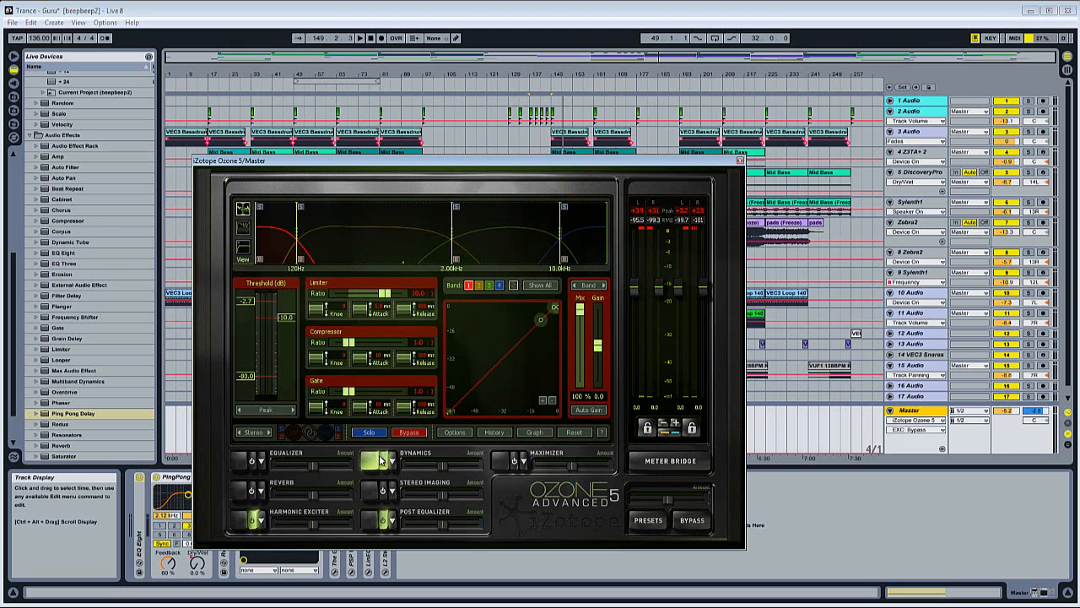
Play the full mix from bar 145 with Ozone's Dynamics module turned off and back on
click(565, 132)
key(space)
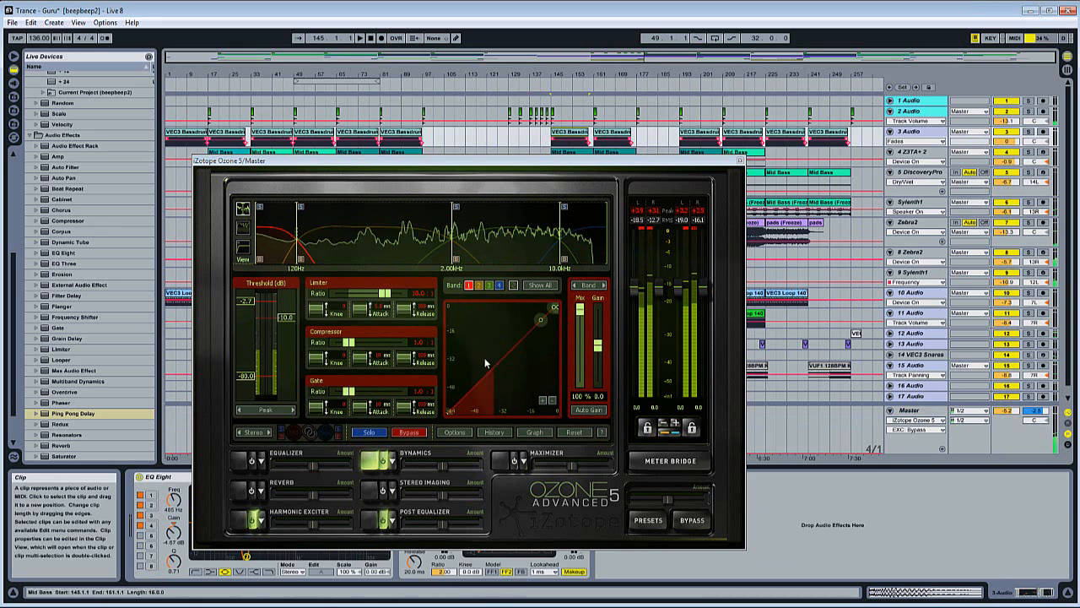
click(386, 461)
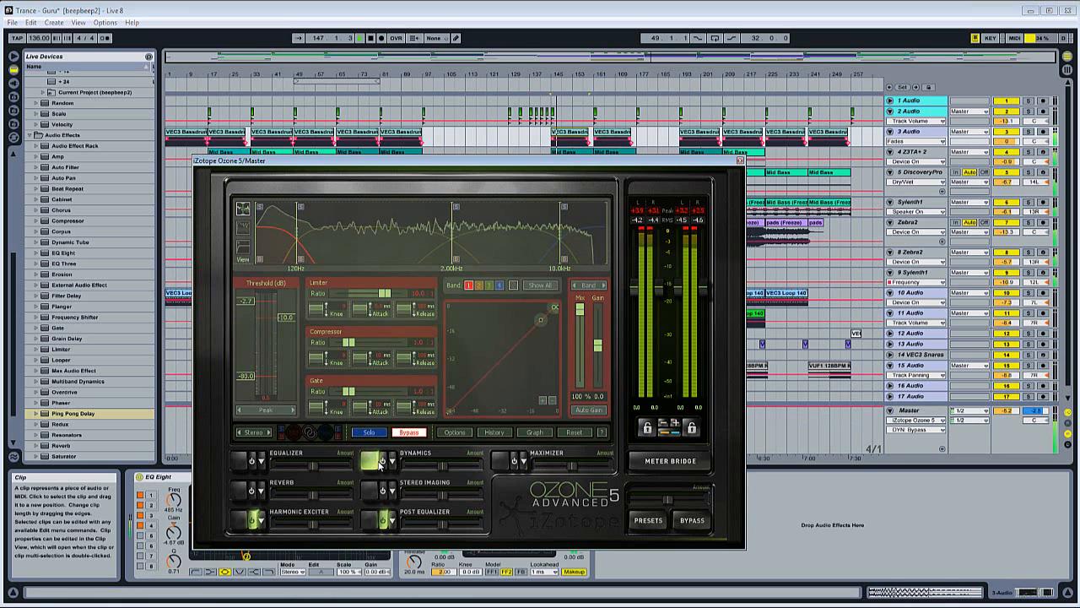
click(384, 460)
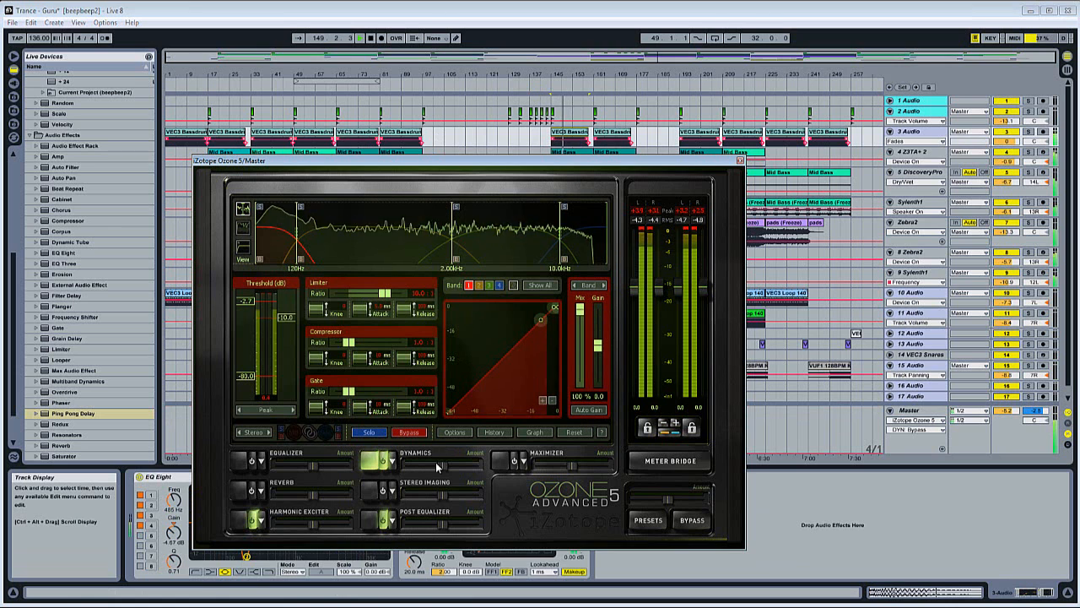
View Ozone's Post Equalizer bands, then close the plug-in window
click(424, 512)
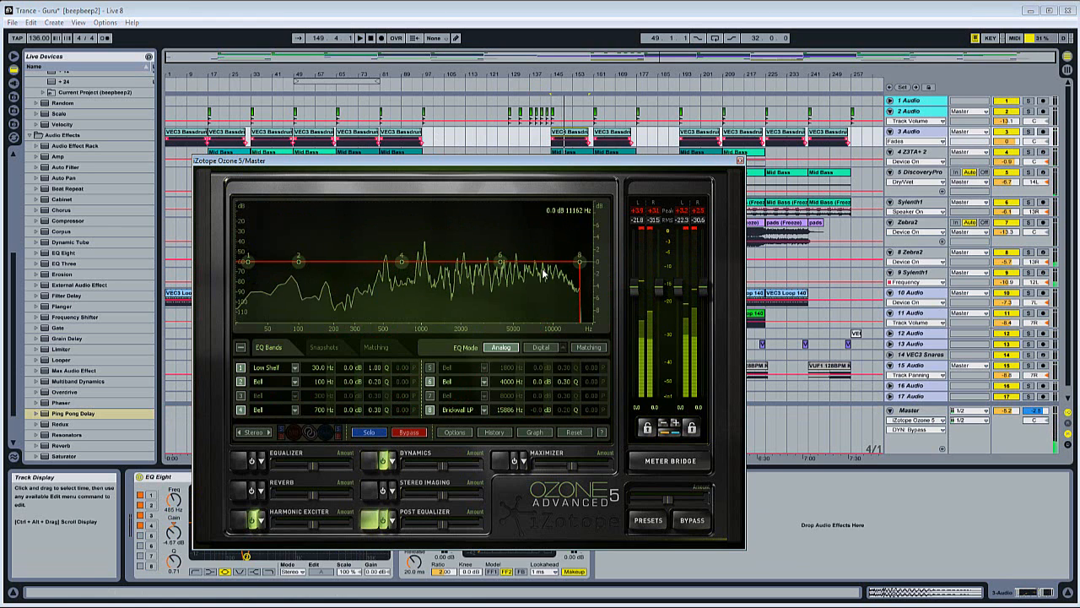
click(741, 162)
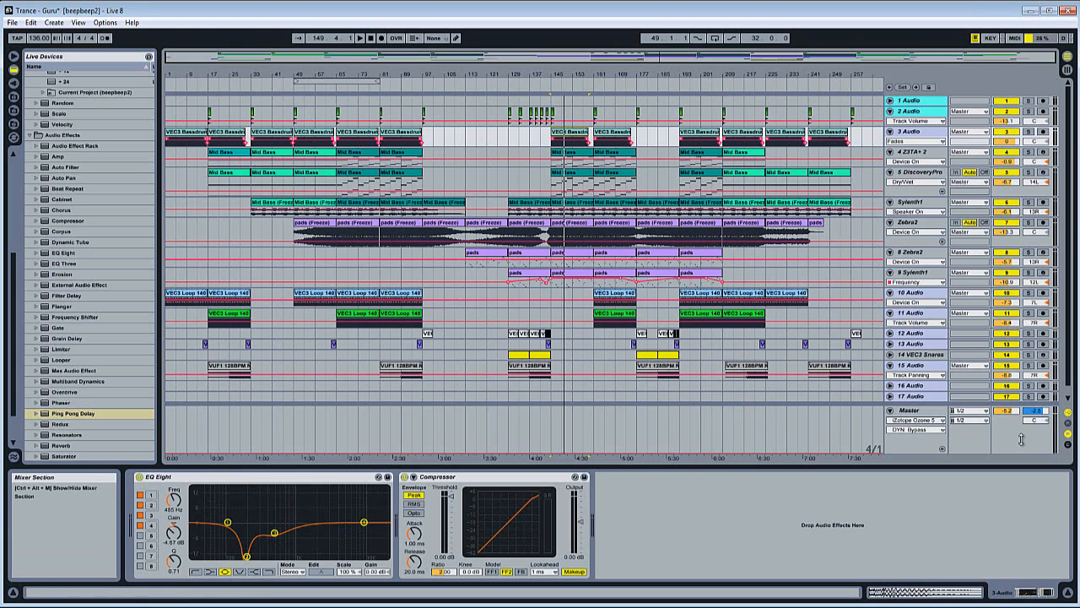
Show the Master track's device chain, switch PSP VintageWarmer2 on and back off, and select LinEQ Lowband Stereo
click(338, 436)
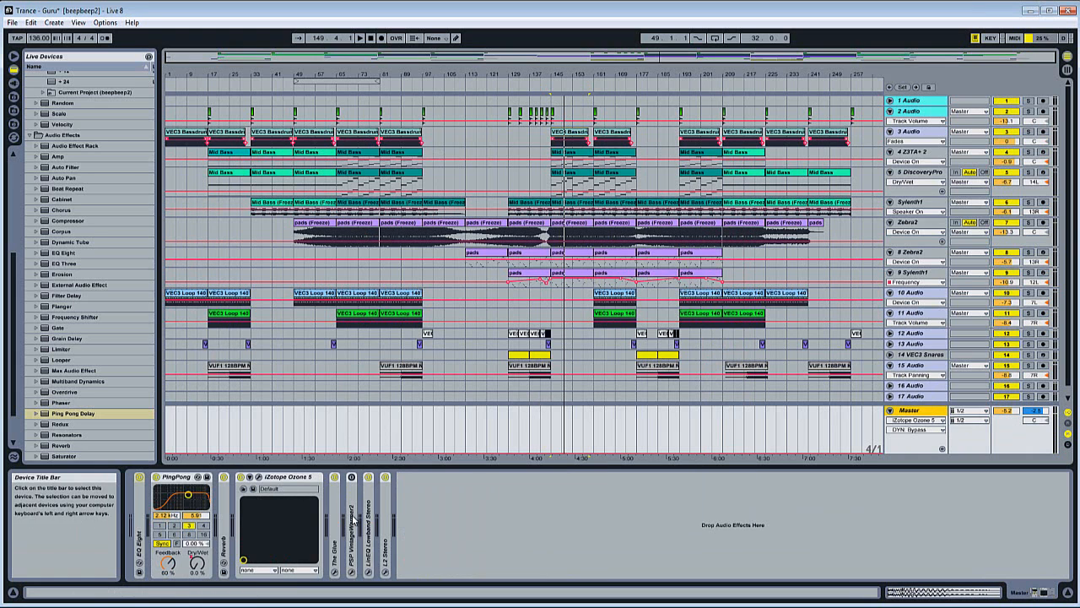
click(351, 478)
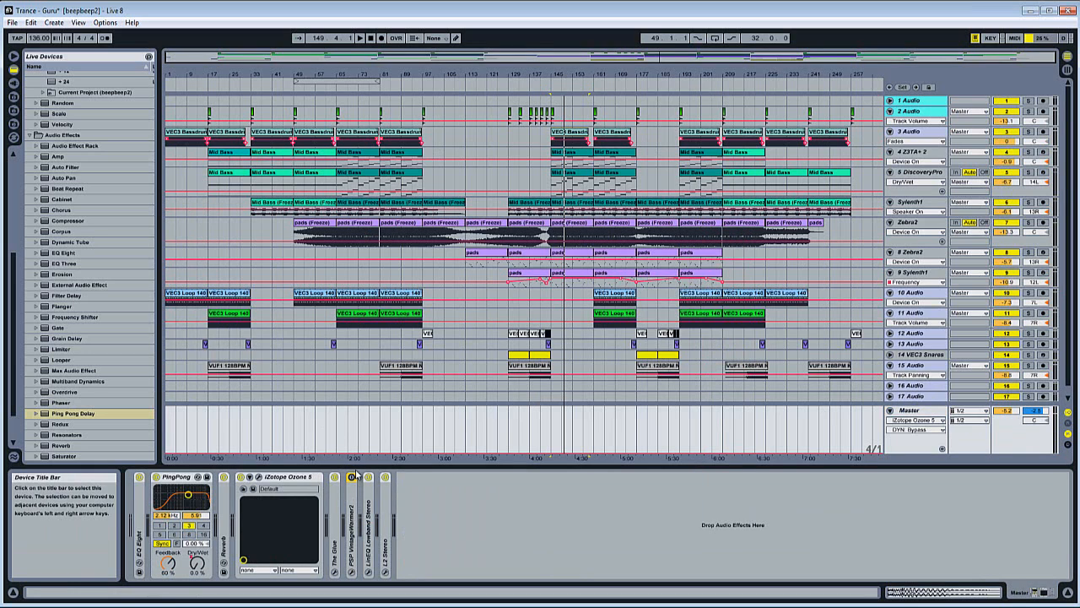
click(351, 477)
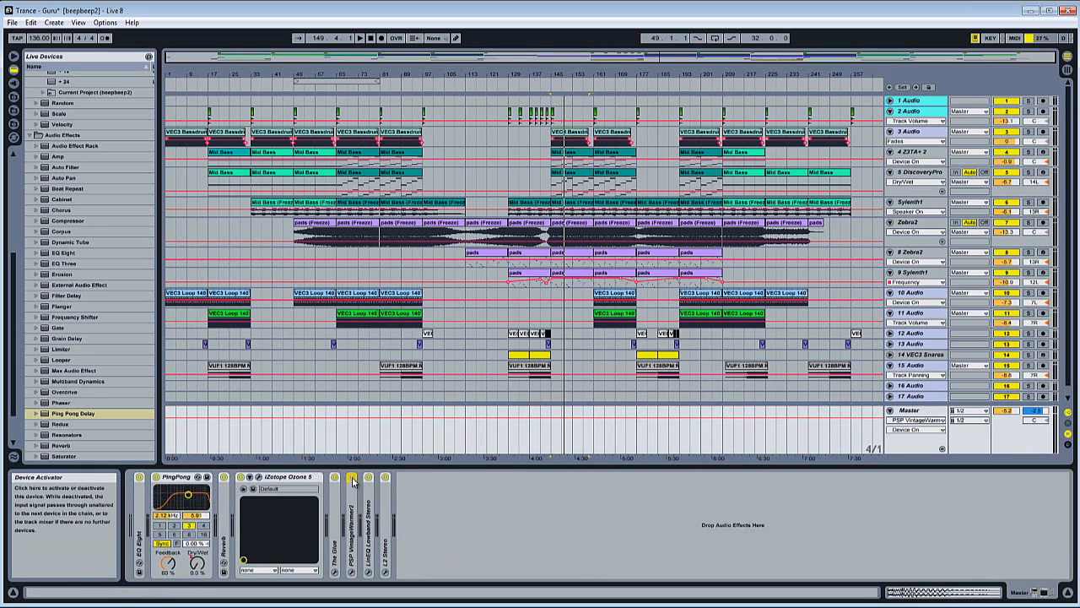
click(351, 477)
click(368, 478)
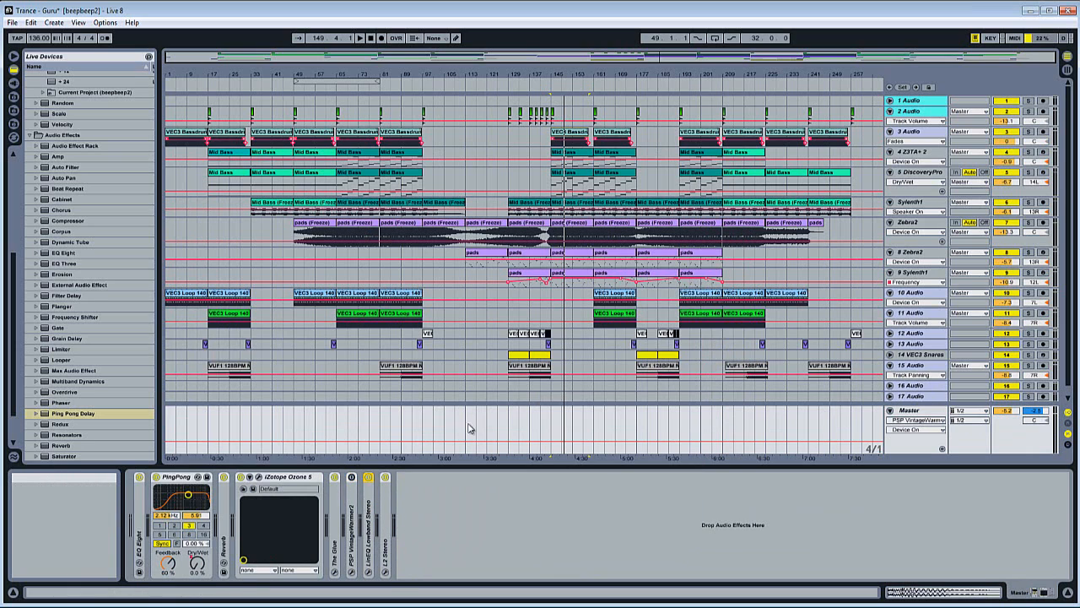
Reduce the height of the Zebra2 track in the arrangement and show the device chain of the 5 DiscoveryPro track
click(989, 439)
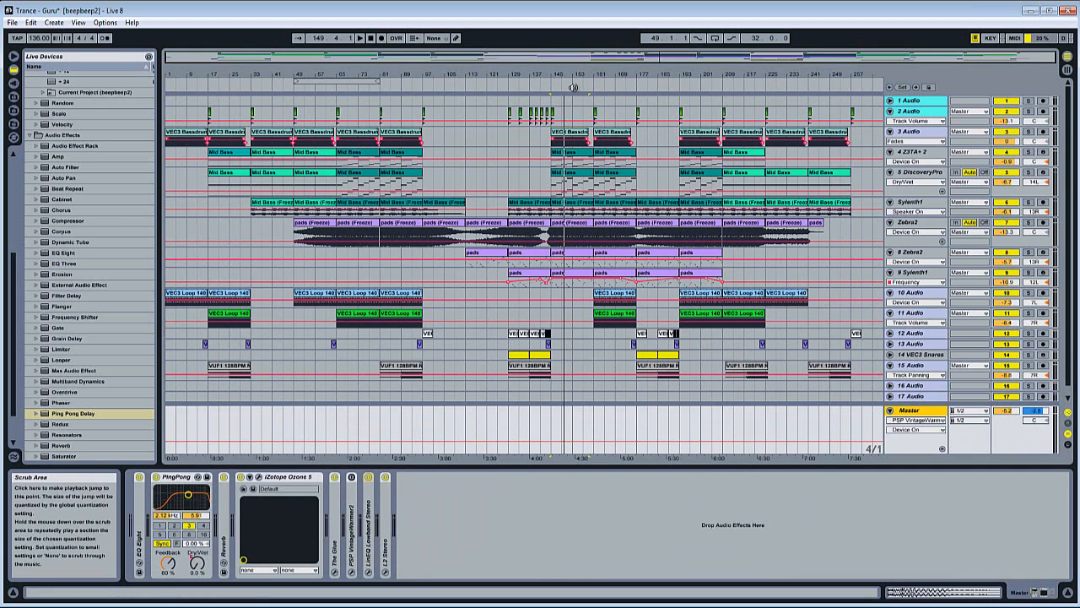
drag(1016, 240, 1015, 230)
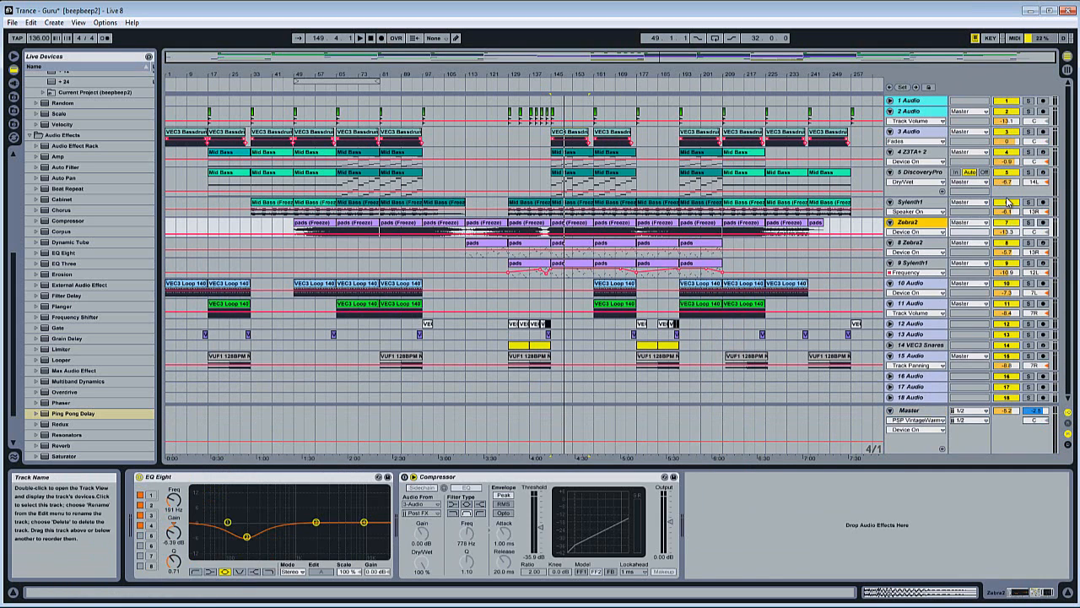
click(1006, 187)
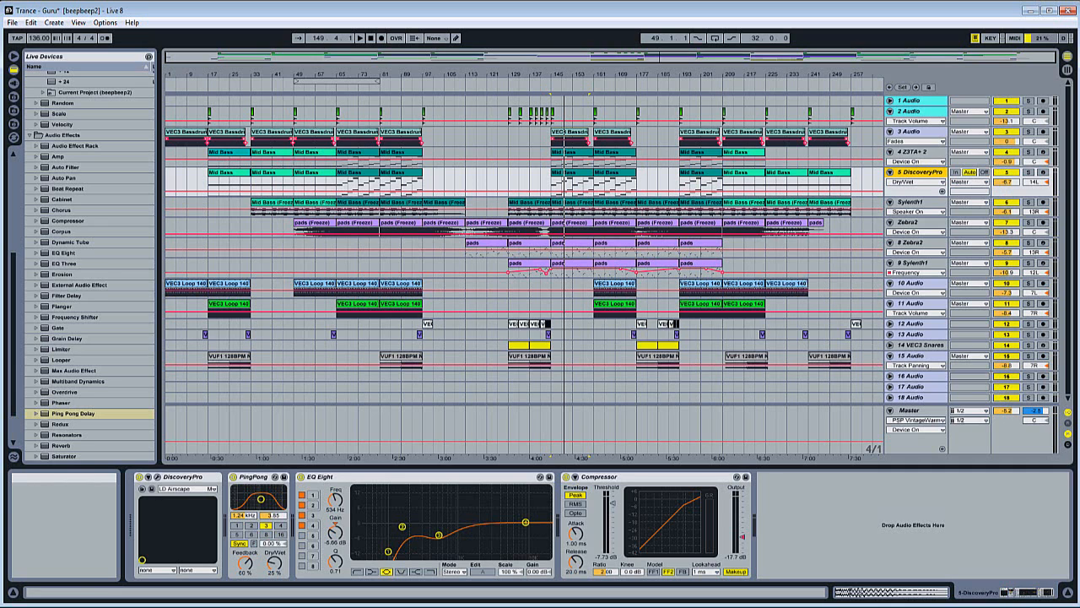
drag(763, 360, 753, 361)
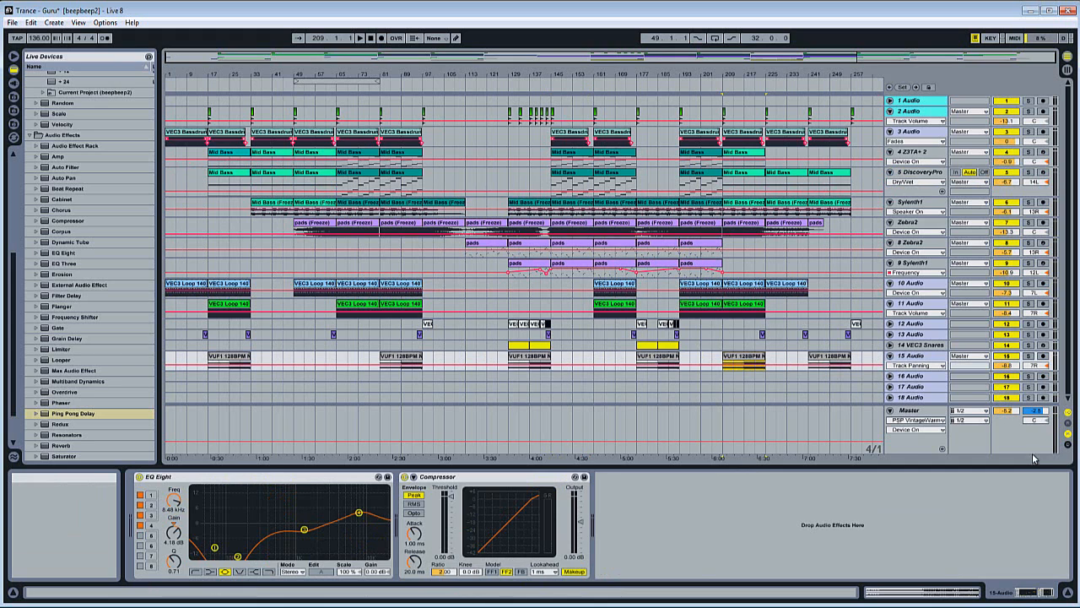
click(524, 426)
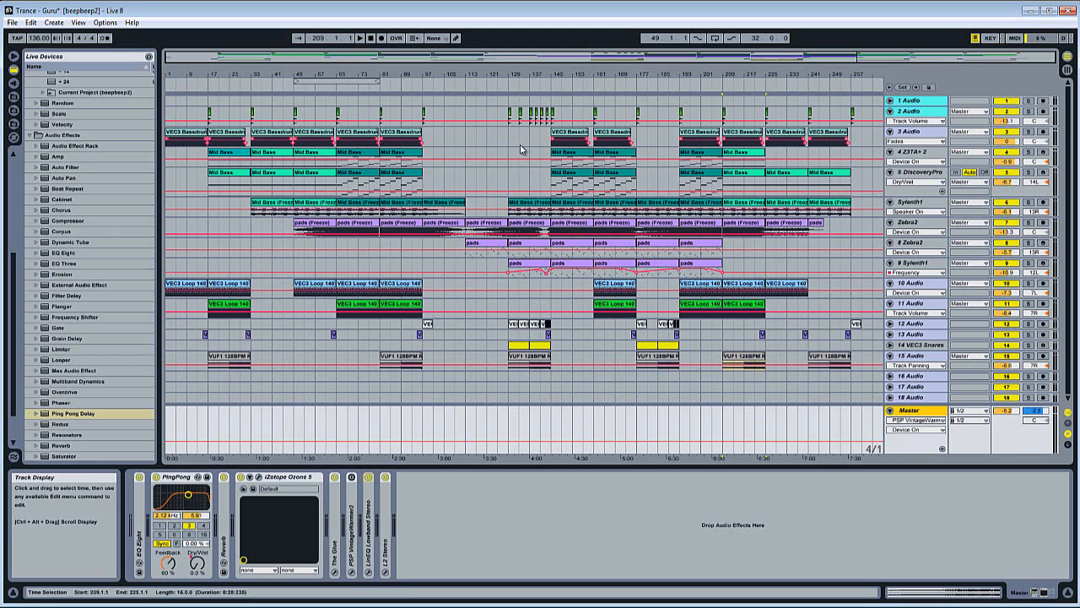
click(680, 74)
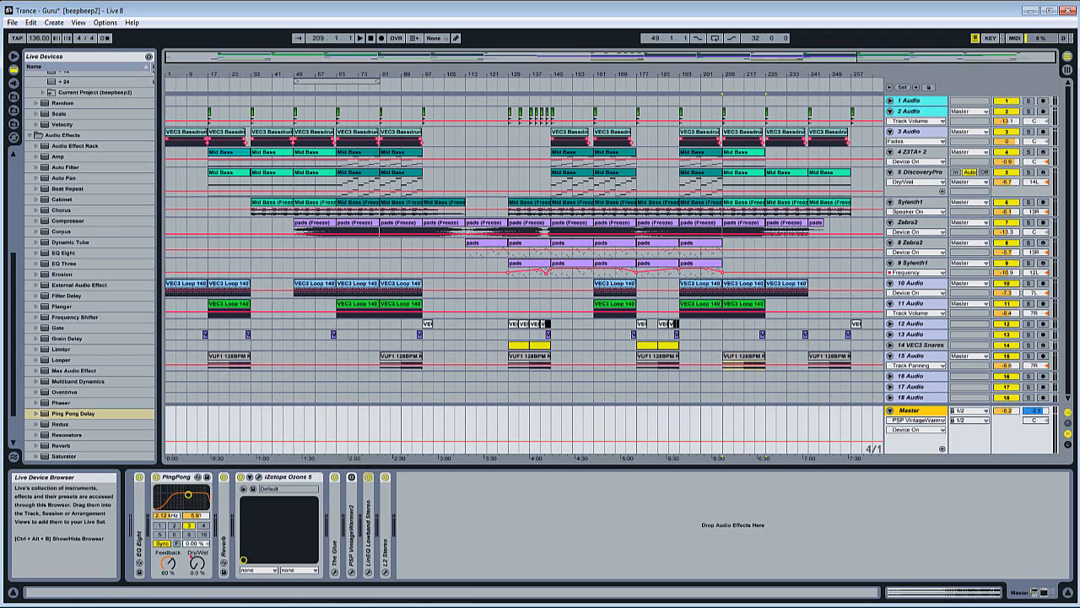
click(343, 69)
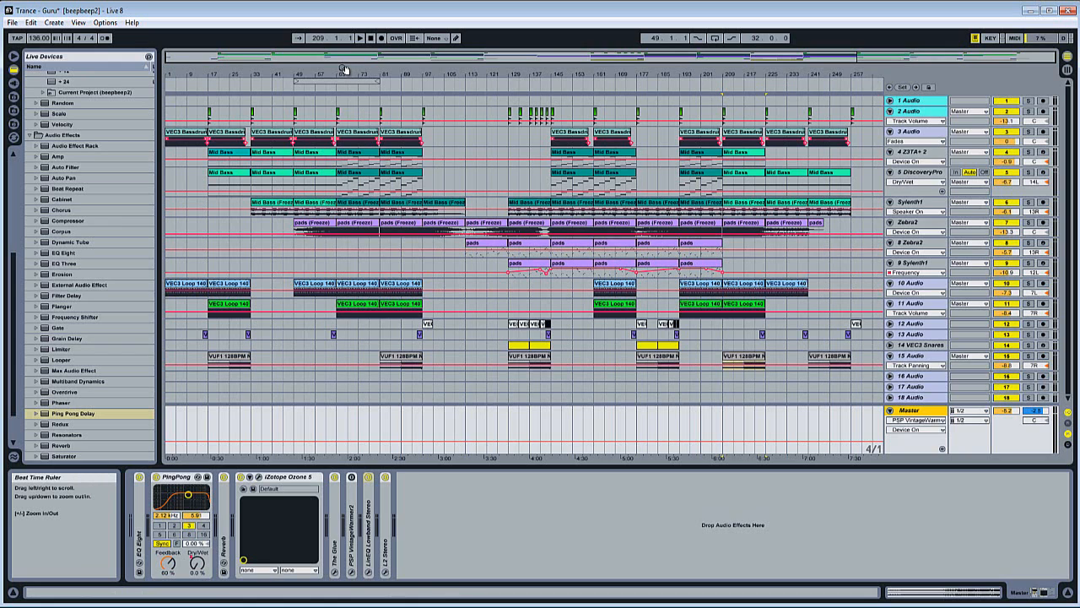